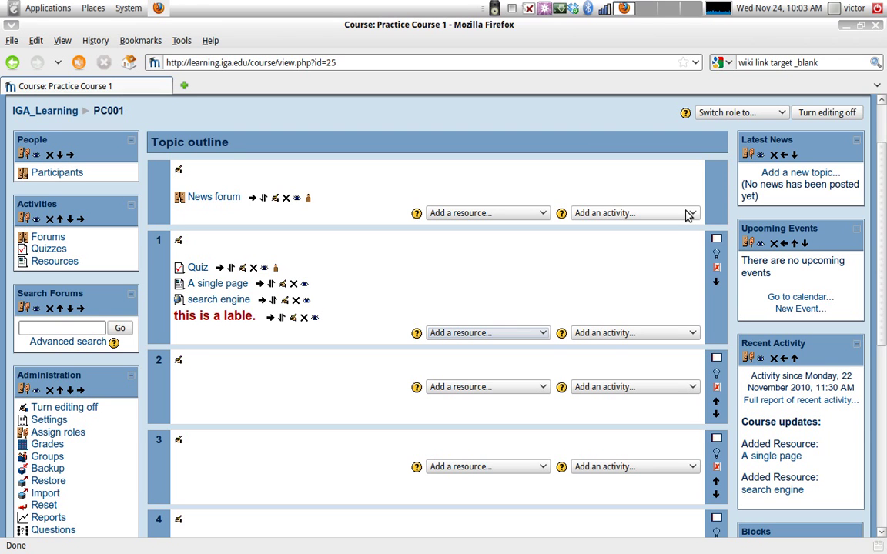
click(646, 388)
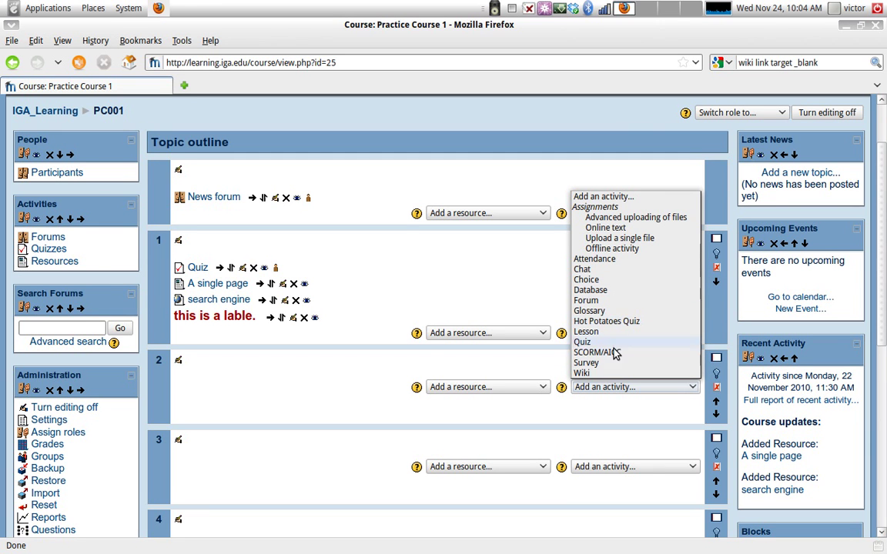
click(622, 389)
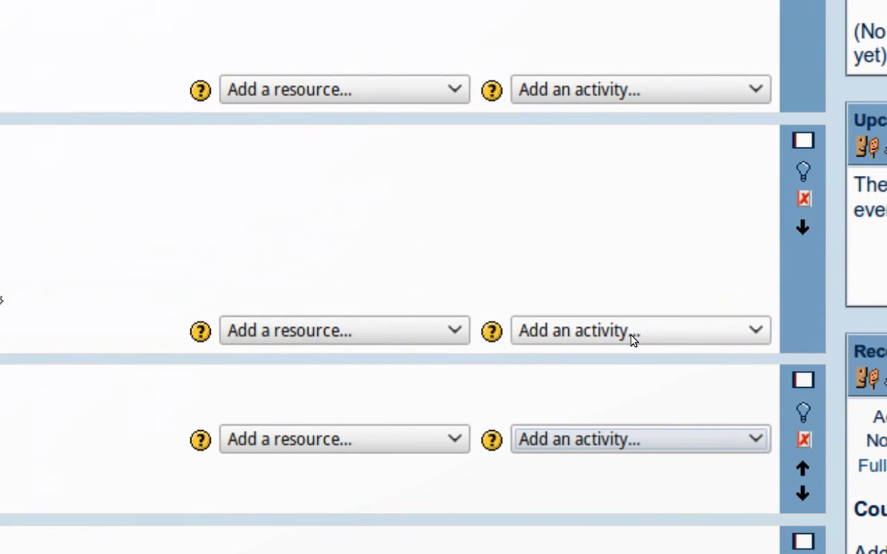
click(631, 339)
click(631, 339)
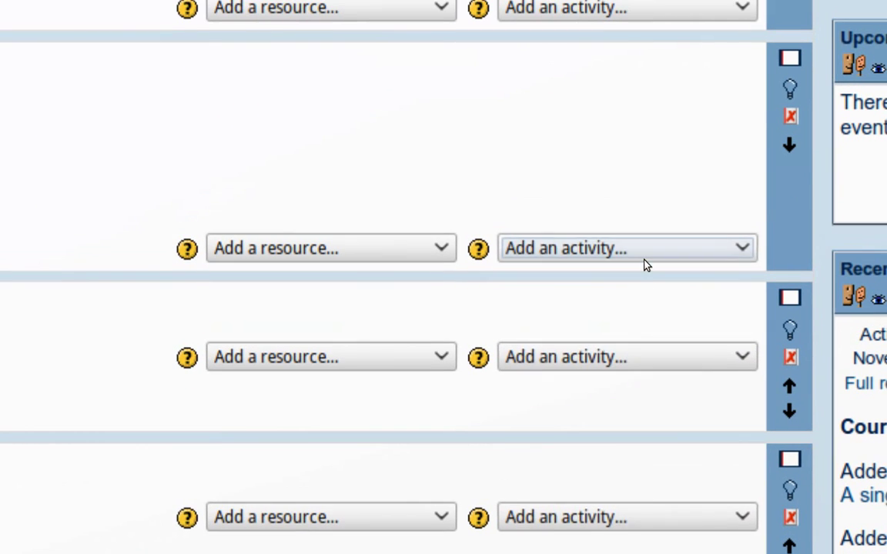
- Start adding an Online text assignment to topic 1, logging in again with the account password
click(645, 254)
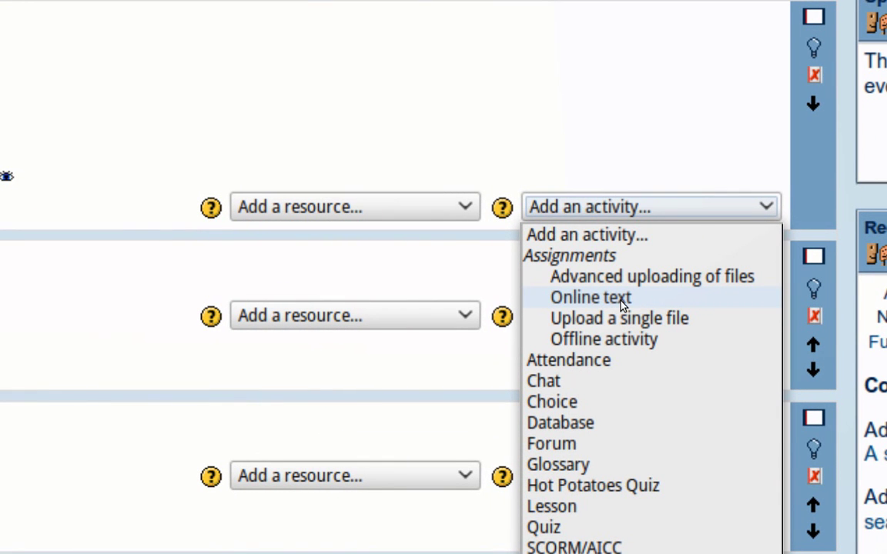
click(622, 304)
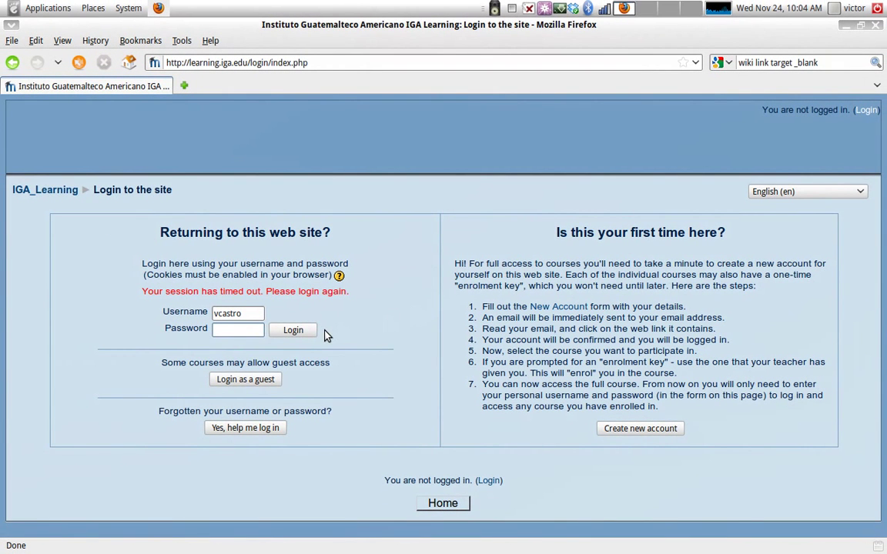
text(•••••••)
key(Return)
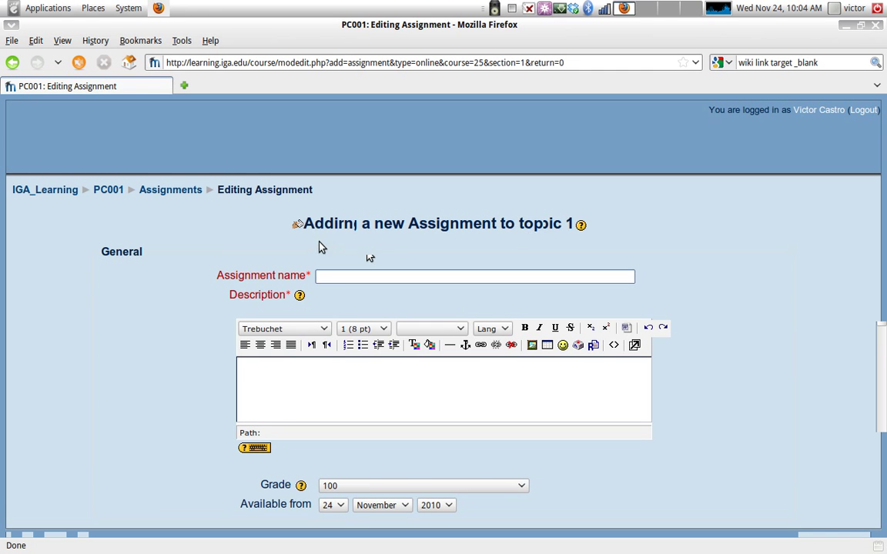
- Name the assignment "What's your opinion?"
scroll(331, 251, down, 2)
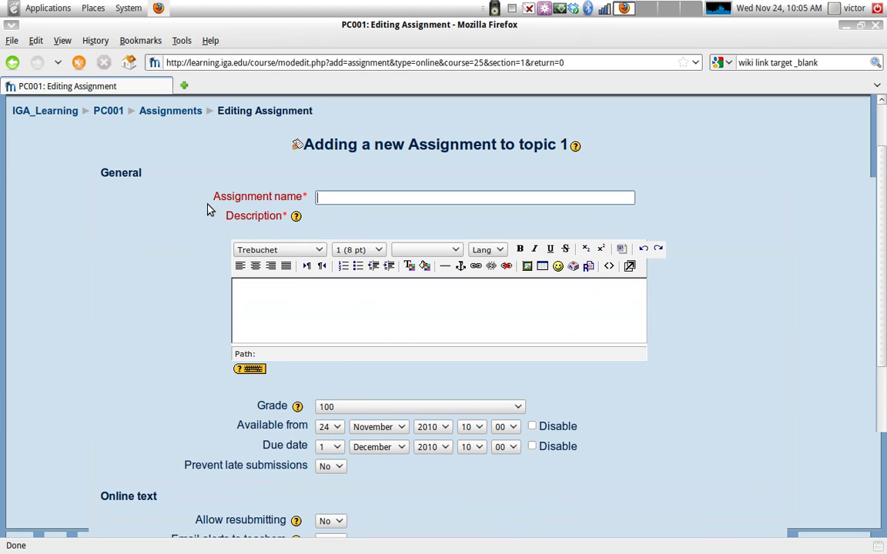
click(336, 198)
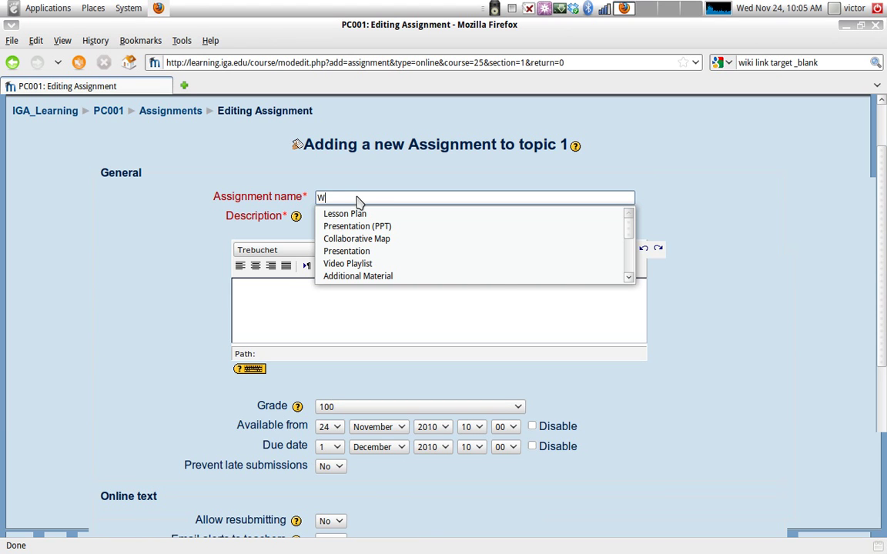
text(What's yo)
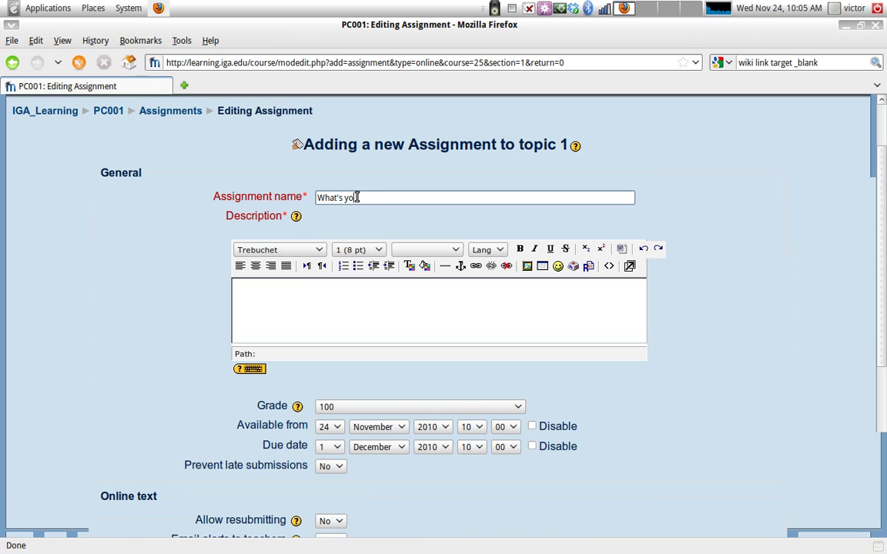
text(ur opinion?)
- Write the description "Answer the following question:" followed, after a blank line, by "What do you think of global warming?"
click(360, 302)
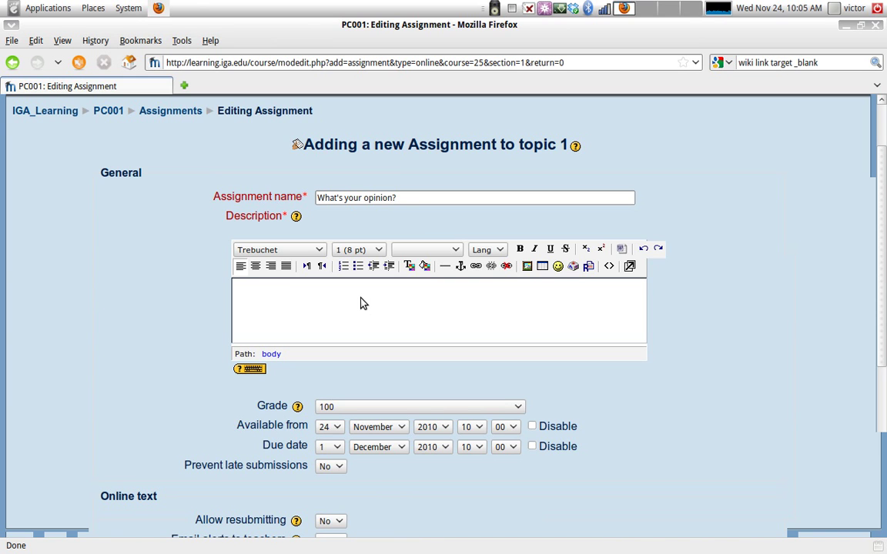
text(Answer the f)
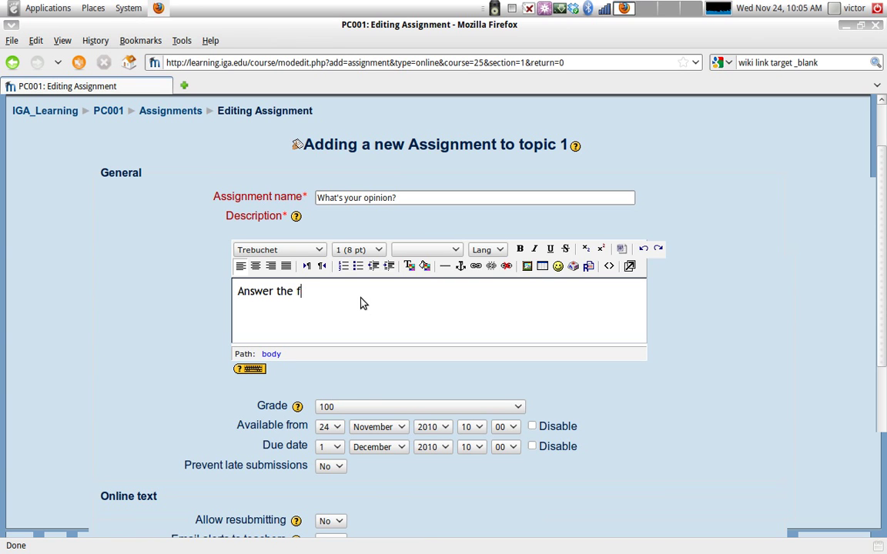
text(ollowing questions)
key(BackSpace)
text(:)
key(Return)
key(Return)
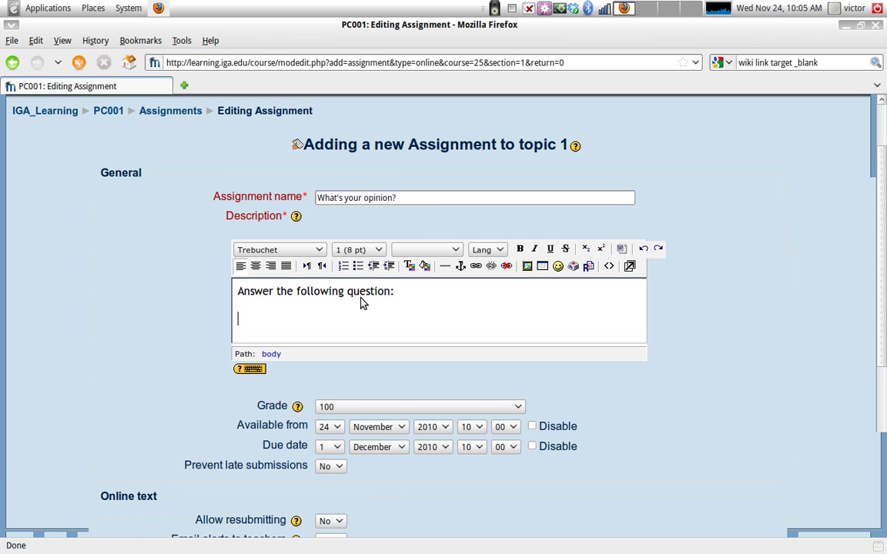
text(What do you thi)
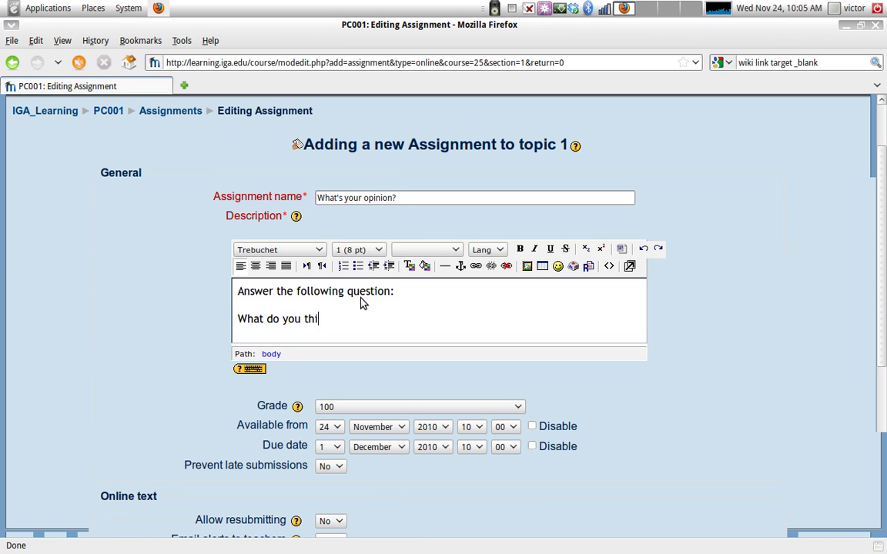
text(nk of global warming?)
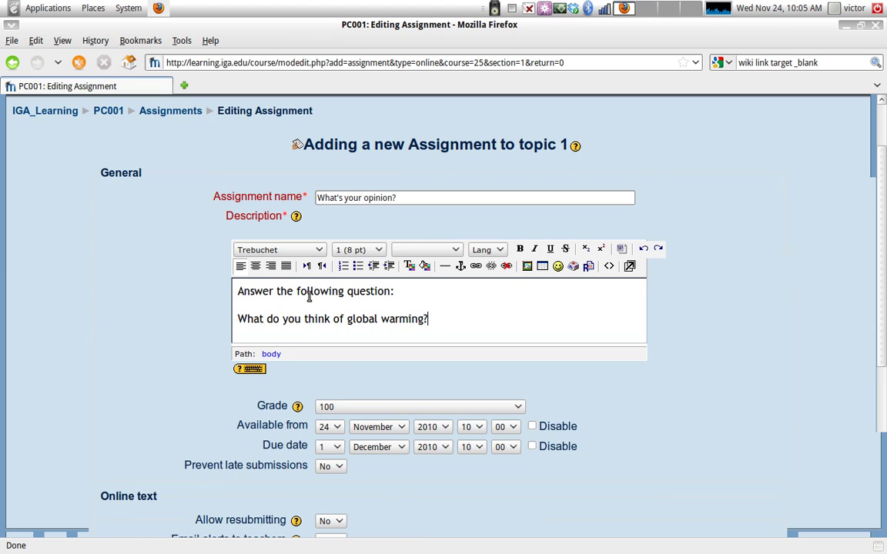
- Review the assignment's settings and examine the scales and point values offered for its grade
scroll(308, 300, down, 1)
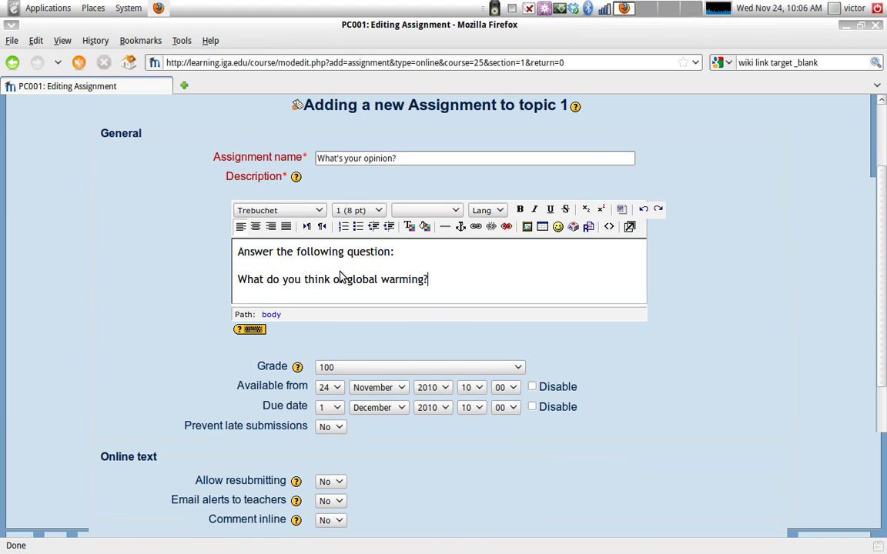
scroll(200, 297, down, 2)
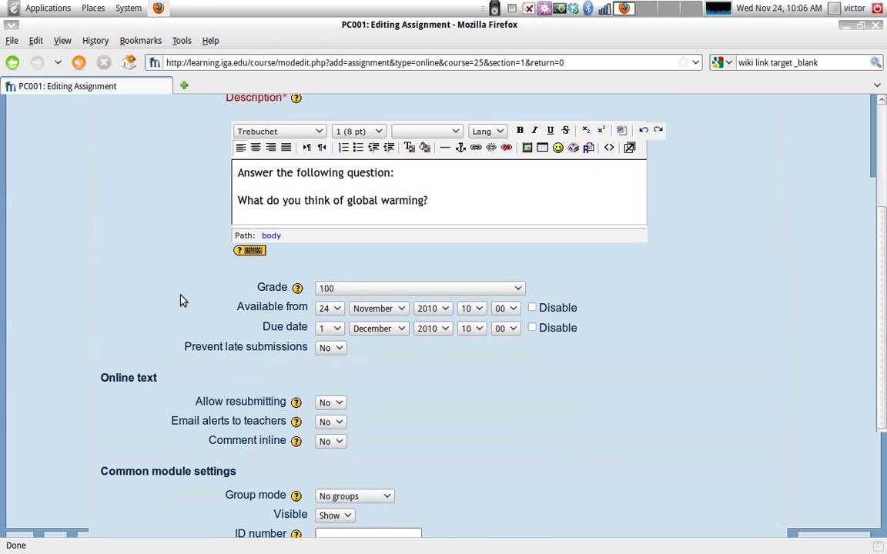
scroll(123, 293, up, 2)
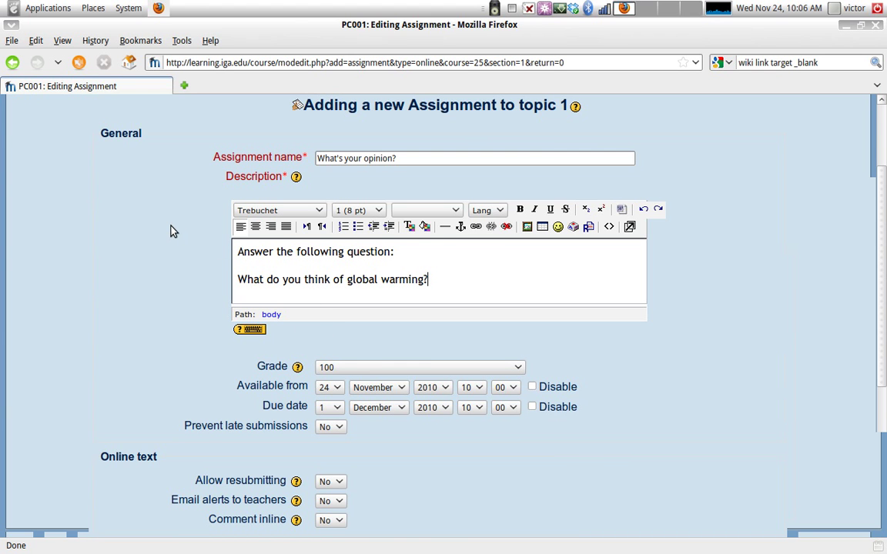
scroll(170, 230, down, 2)
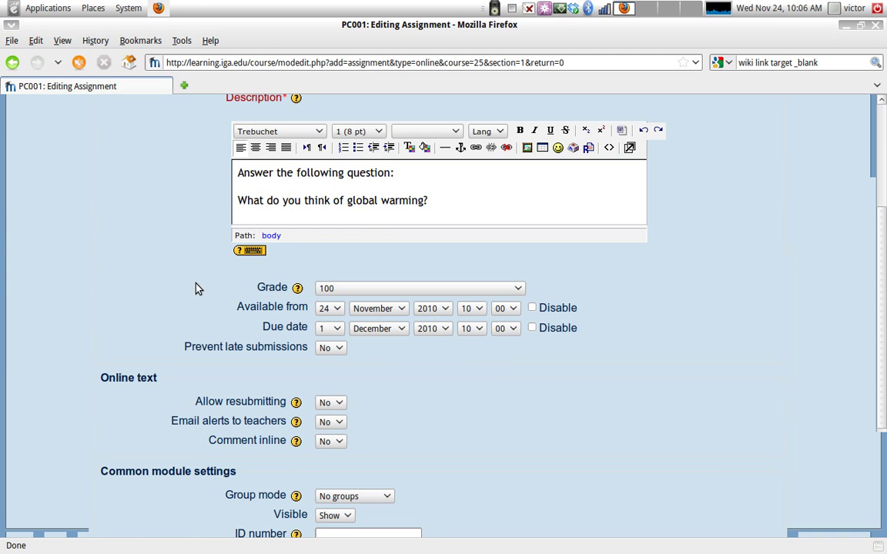
scroll(188, 277, up, 2)
scroll(221, 324, down, 1)
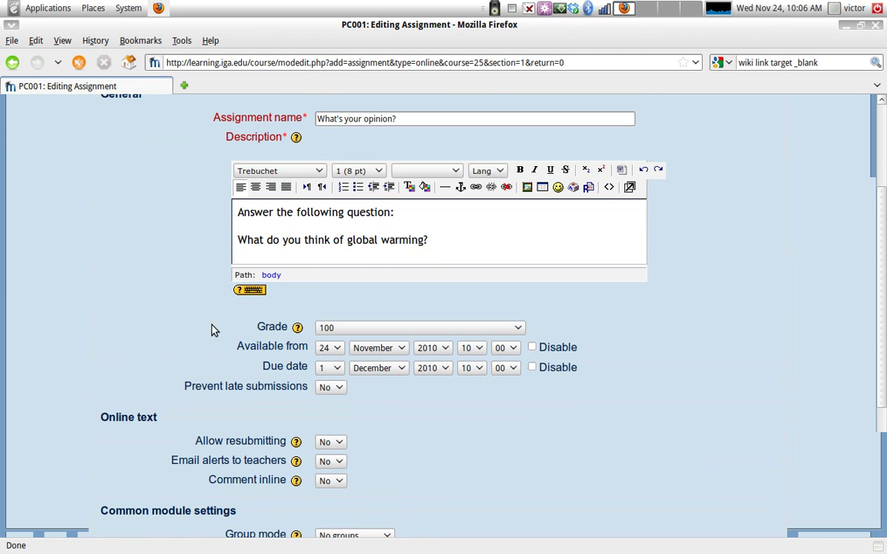
click(456, 332)
scroll(382, 367, down, 4)
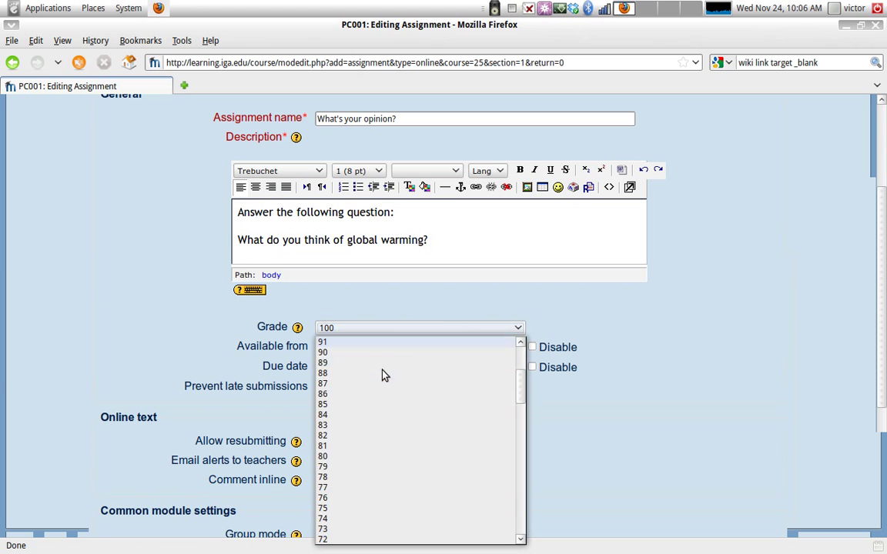
scroll(384, 376, down, 11)
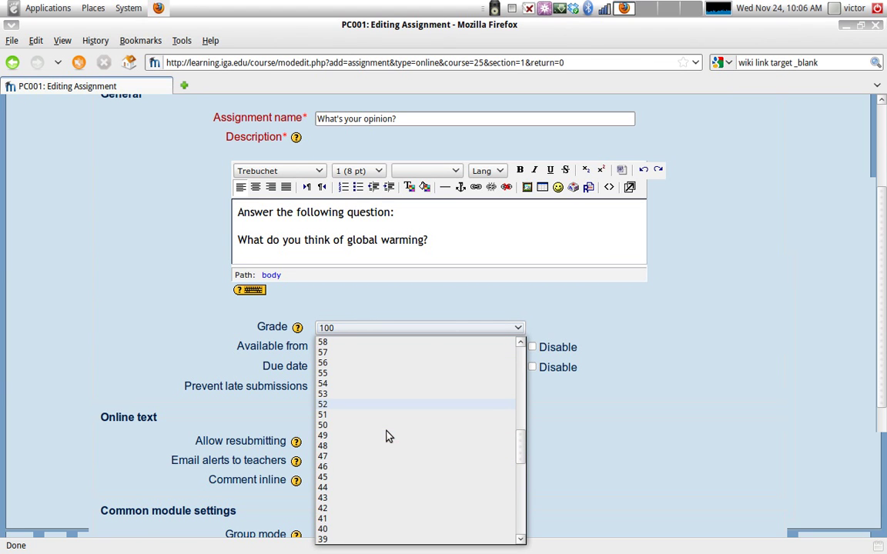
scroll(389, 437, down, 3)
scroll(388, 432, up, 8)
scroll(381, 395, up, 10)
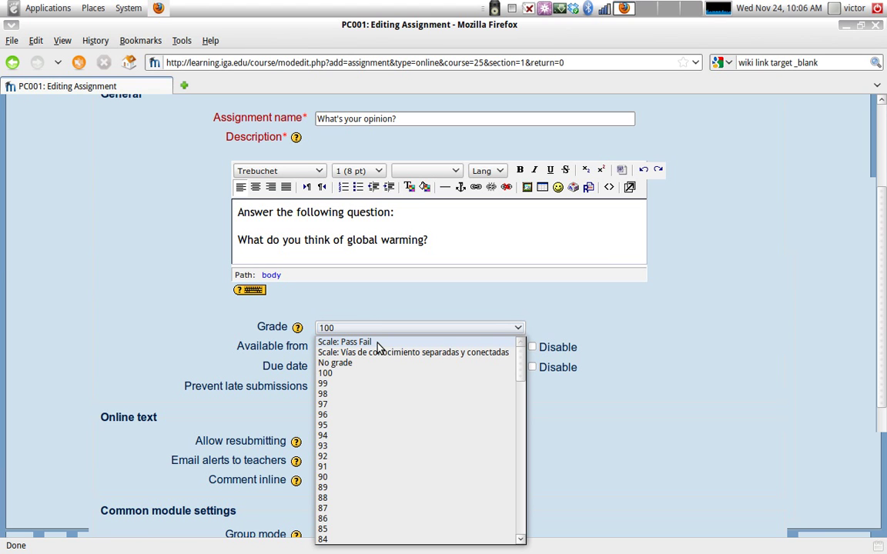
click(337, 374)
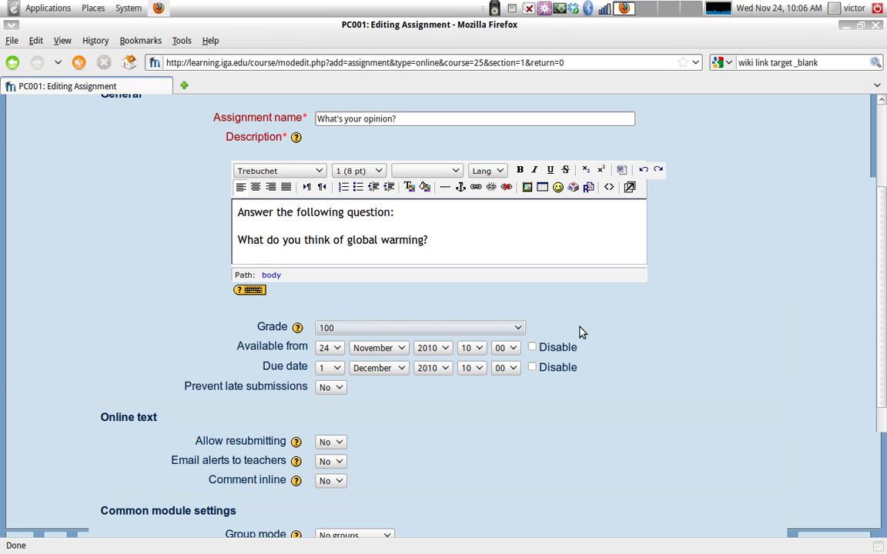
- Set the assignment's grade to 10
click(516, 329)
scroll(431, 362, down, 10)
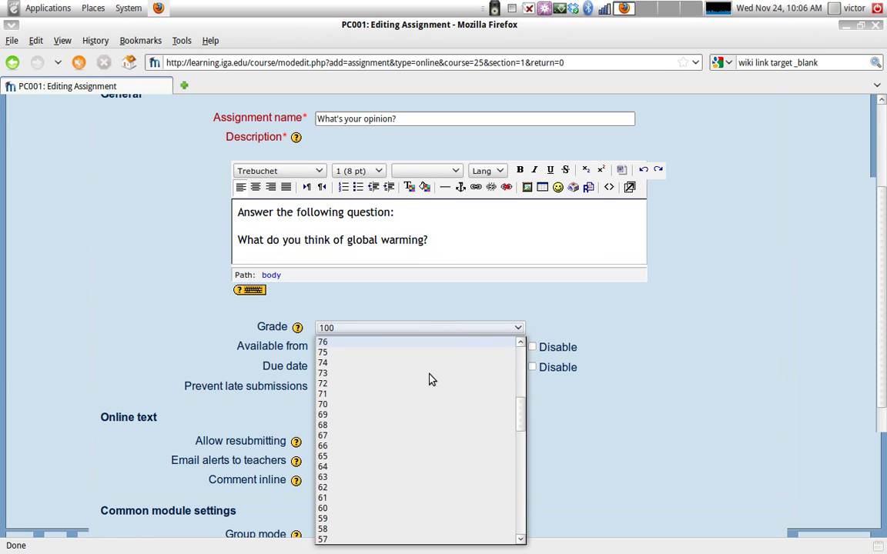
scroll(430, 385, down, 9)
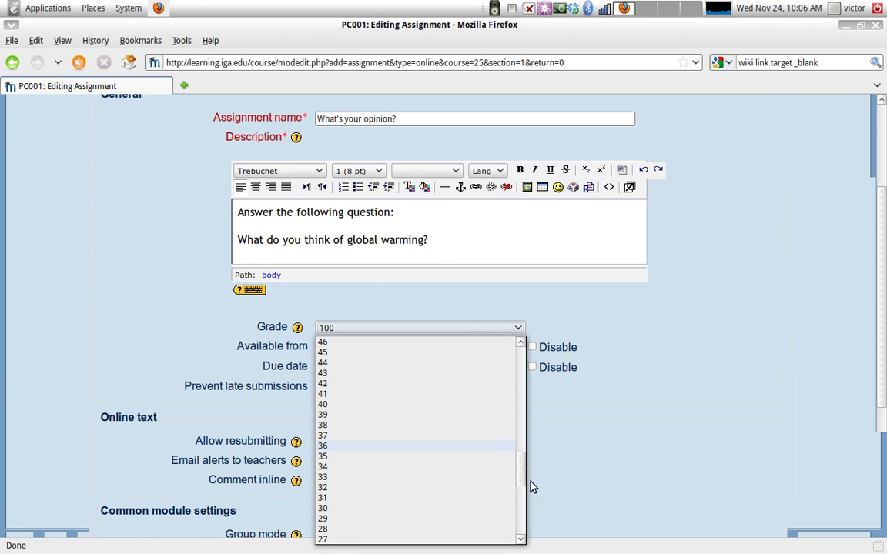
scroll(528, 484, down, 7)
click(345, 453)
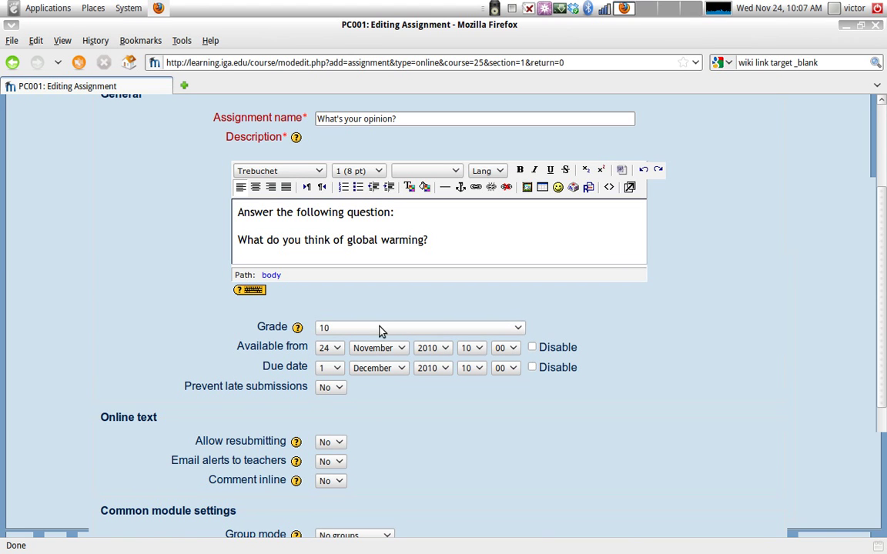
- Disable the assignment's Available from date and set Prevent late submissions to Yes
scroll(615, 338, down, 3)
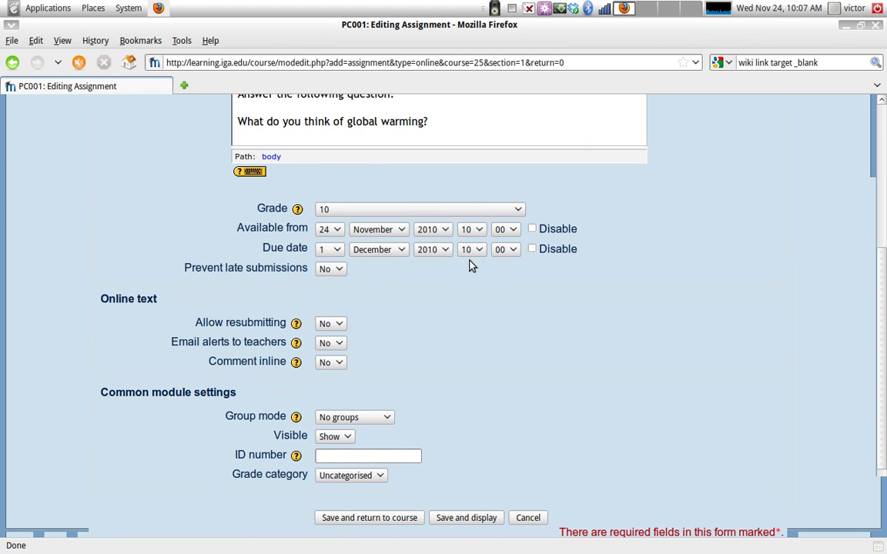
click(531, 229)
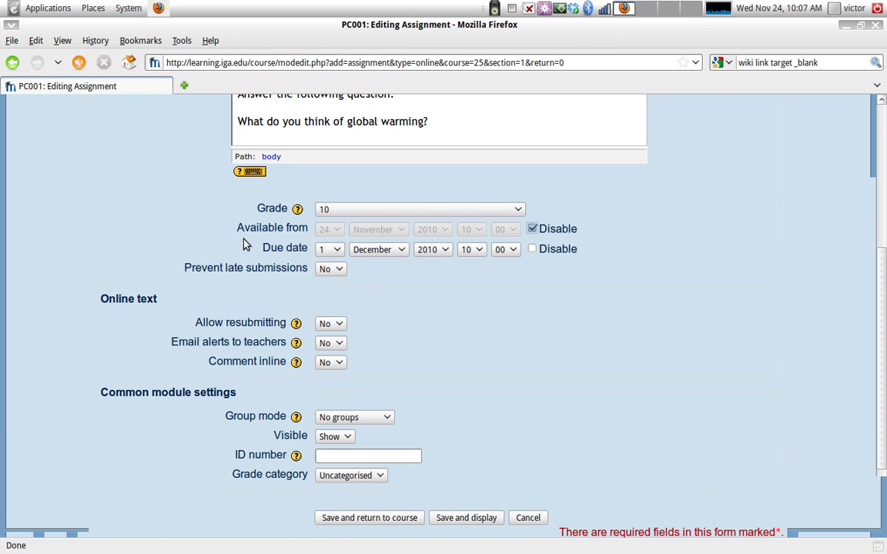
click(532, 229)
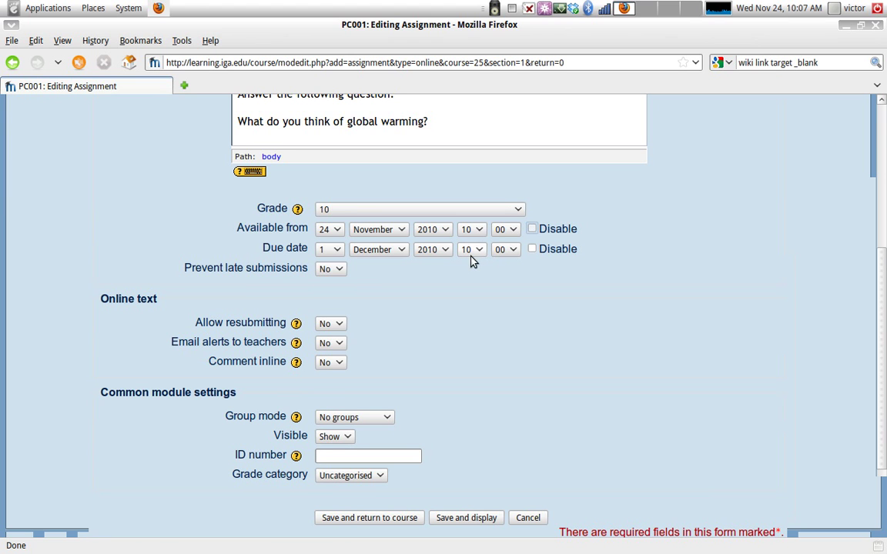
click(531, 231)
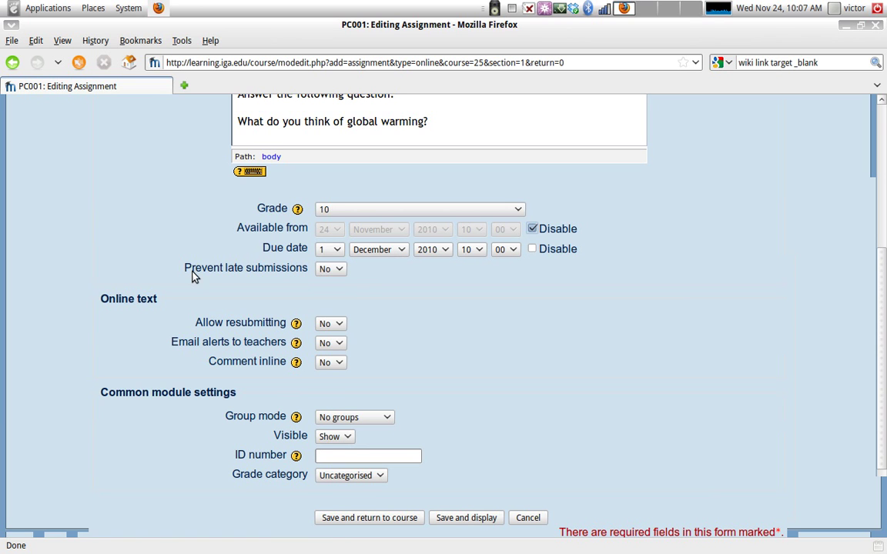
click(334, 272)
click(338, 291)
- Set Email alerts to teachers to Yes for the online text assignment
scroll(324, 285, down, 2)
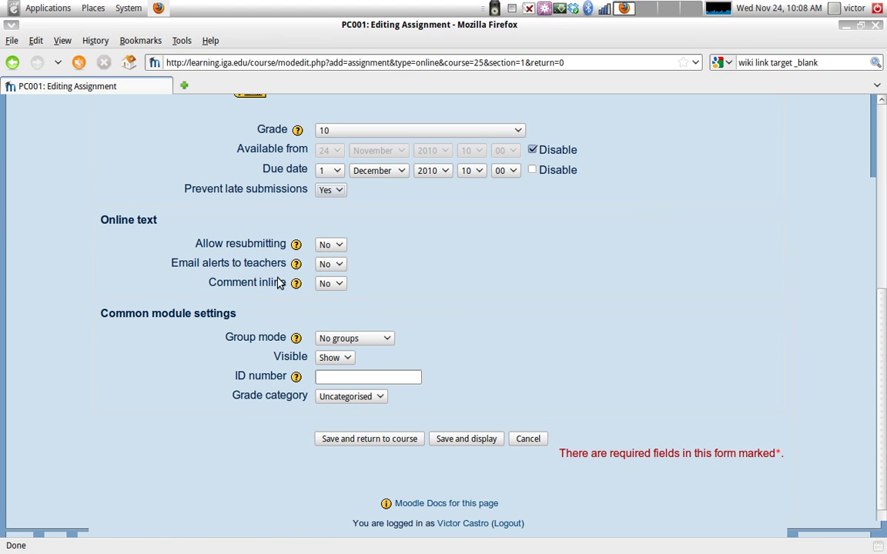
click(335, 268)
click(331, 287)
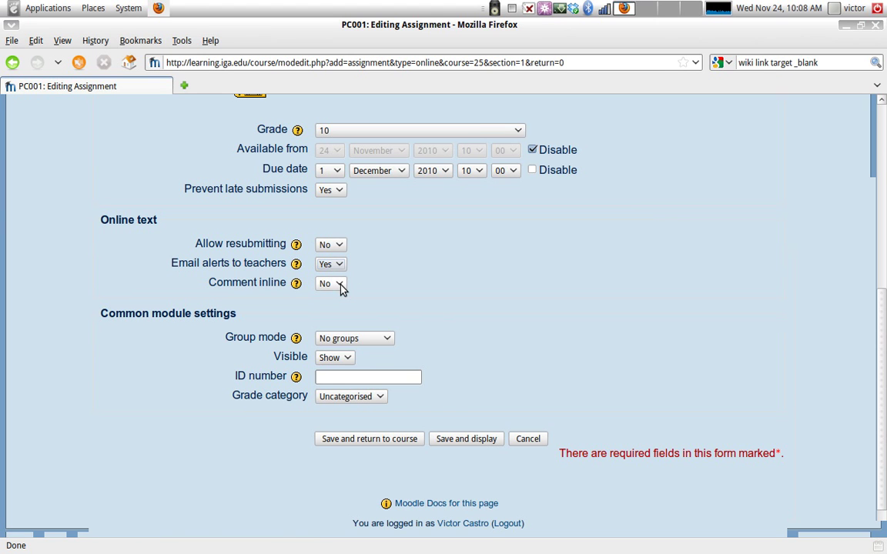
scroll(336, 291, down, 1)
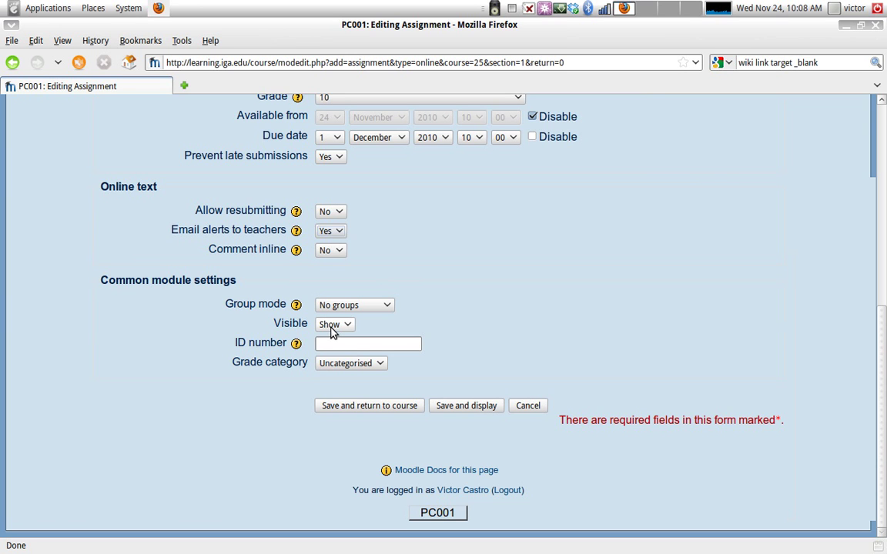
click(363, 368)
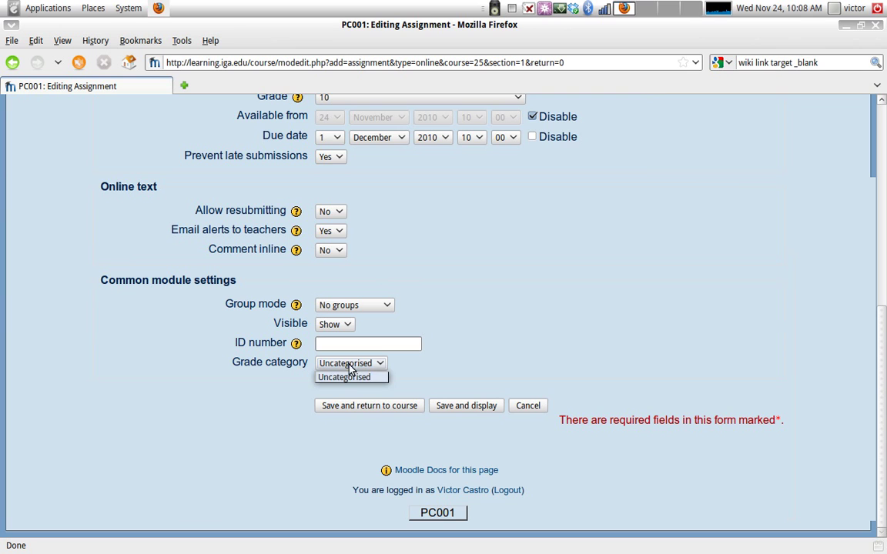
click(398, 369)
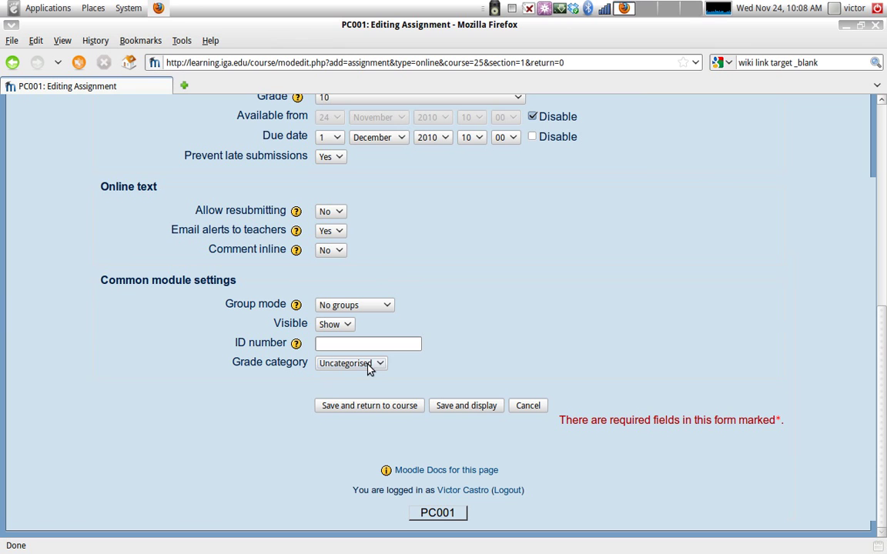
- Check the grade category choices, keep Uncategorised, and save and display the assignment
click(368, 367)
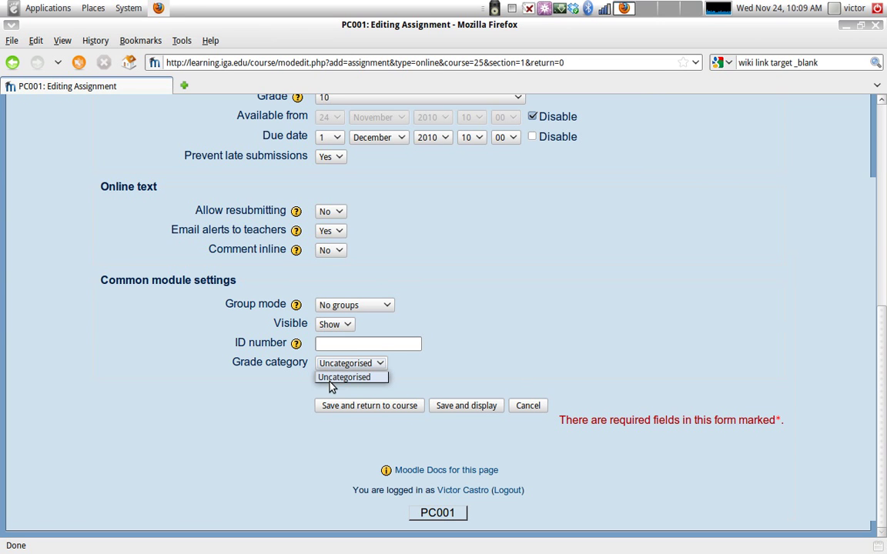
click(416, 372)
scroll(439, 196, up, 3)
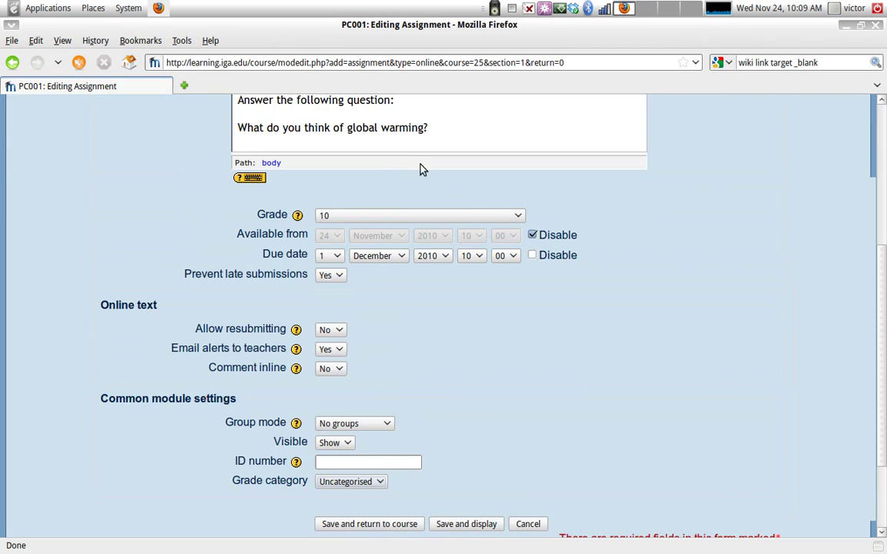
scroll(408, 231, down, 3)
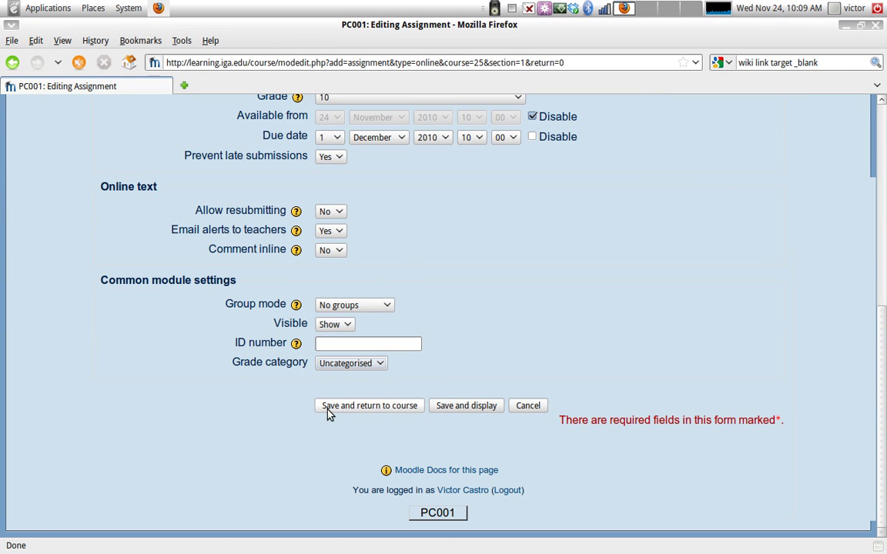
click(467, 405)
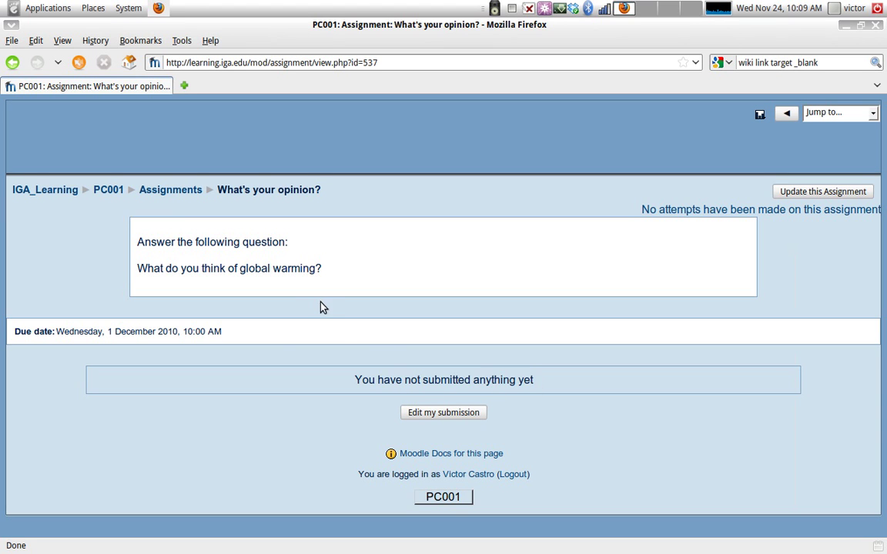
- Edit the submission for the "What's your opinion?" assignment, enter "no opinion." as the answer and save the changes
click(444, 415)
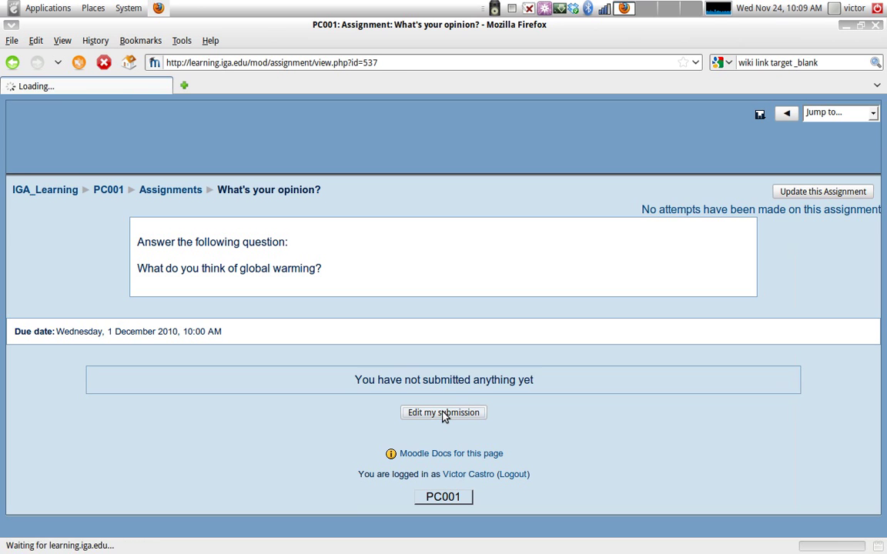
scroll(369, 389, down, 5)
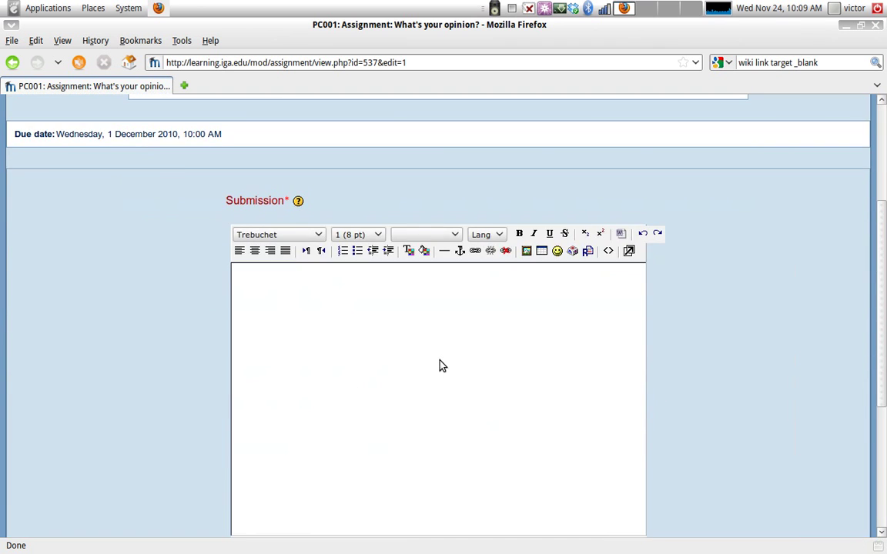
scroll(437, 366, down, 5)
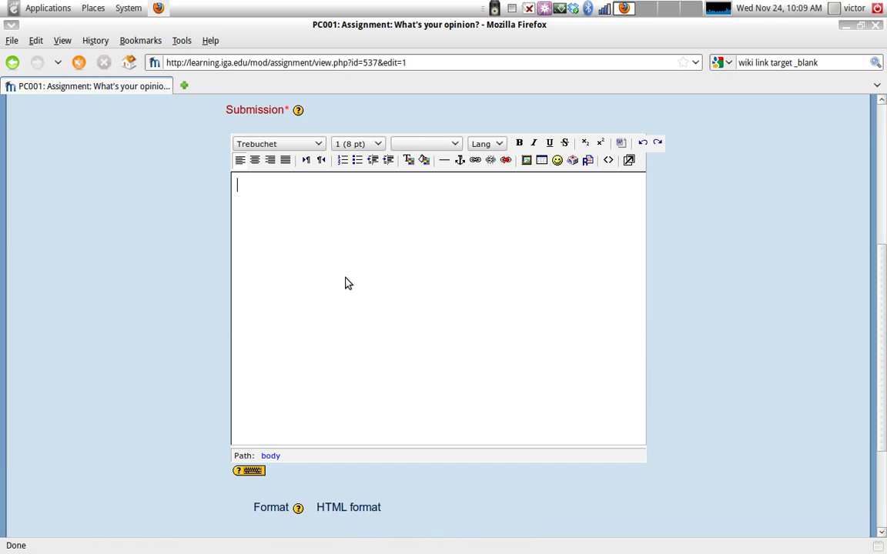
text(no opinion.)
scroll(339, 281, down, 3)
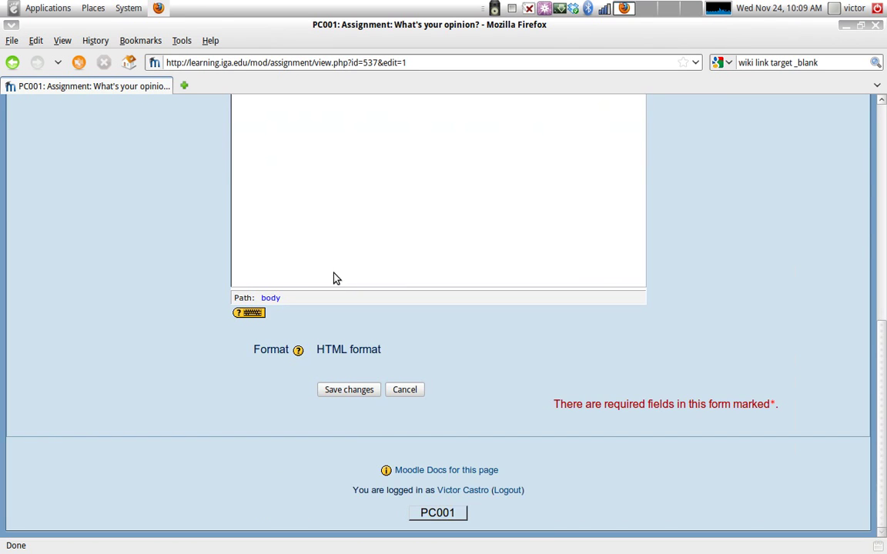
click(347, 390)
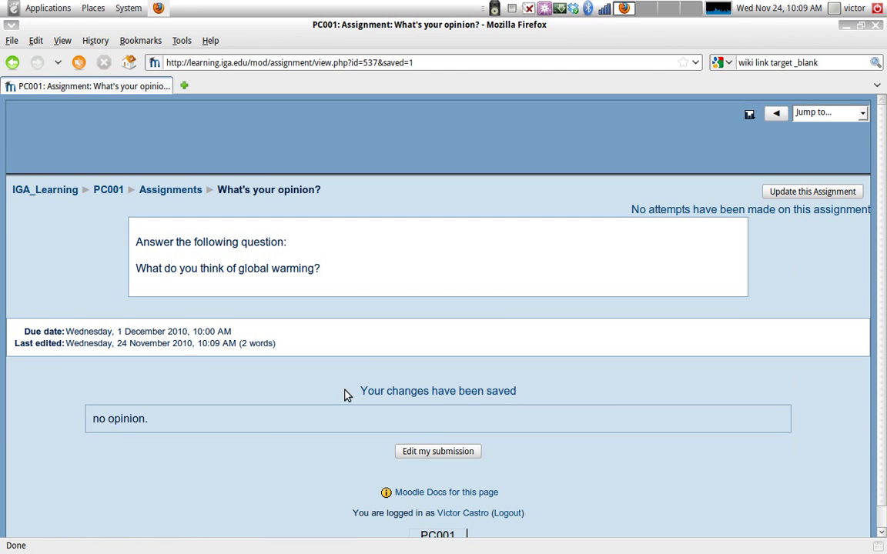
scroll(307, 407, down, 1)
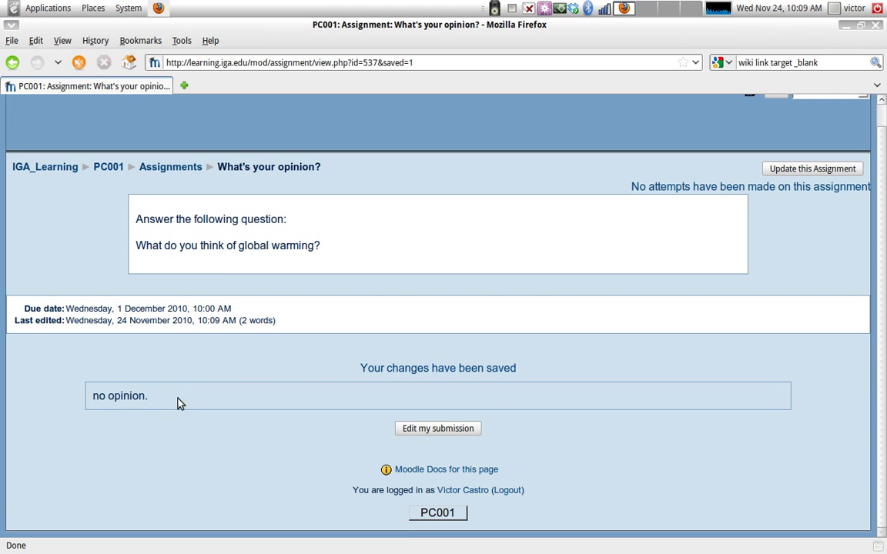
- Return to the PC001 course page and look over the topic outline and recent activity
scroll(178, 396, up, 1)
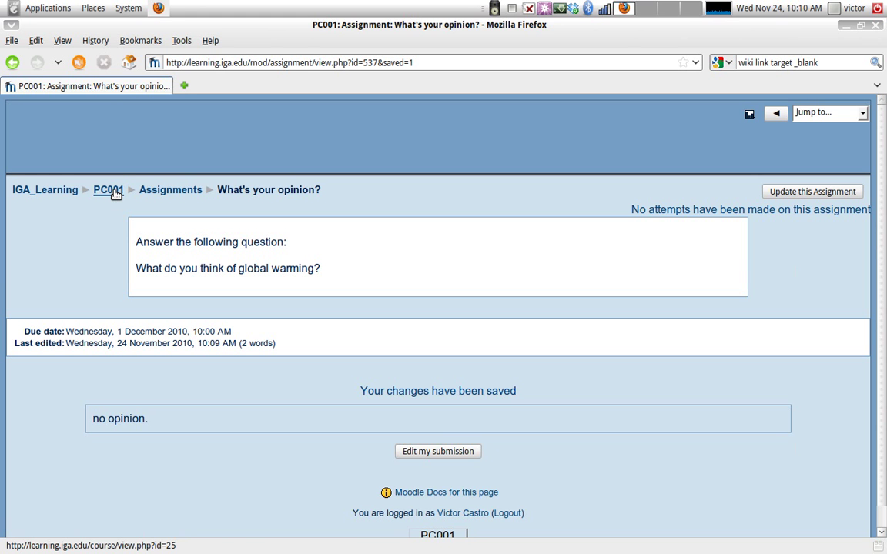
click(113, 192)
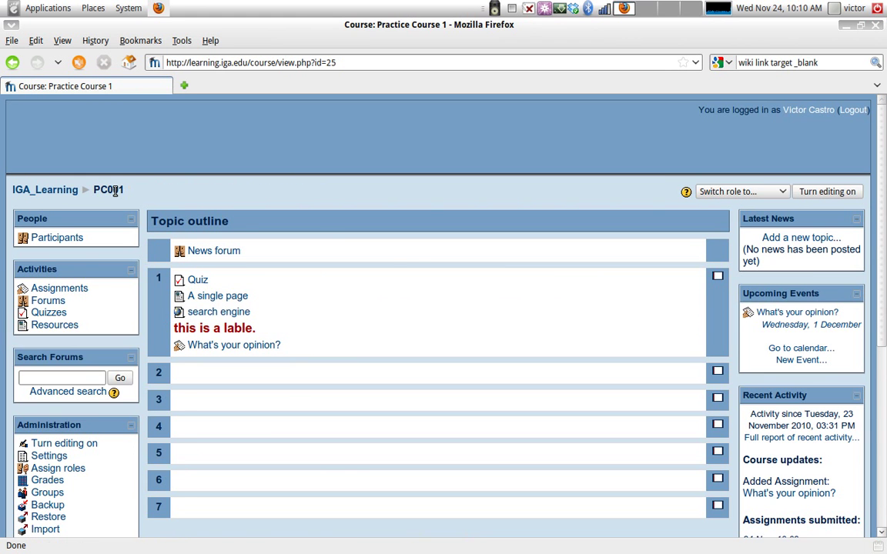
scroll(386, 257, down, 2)
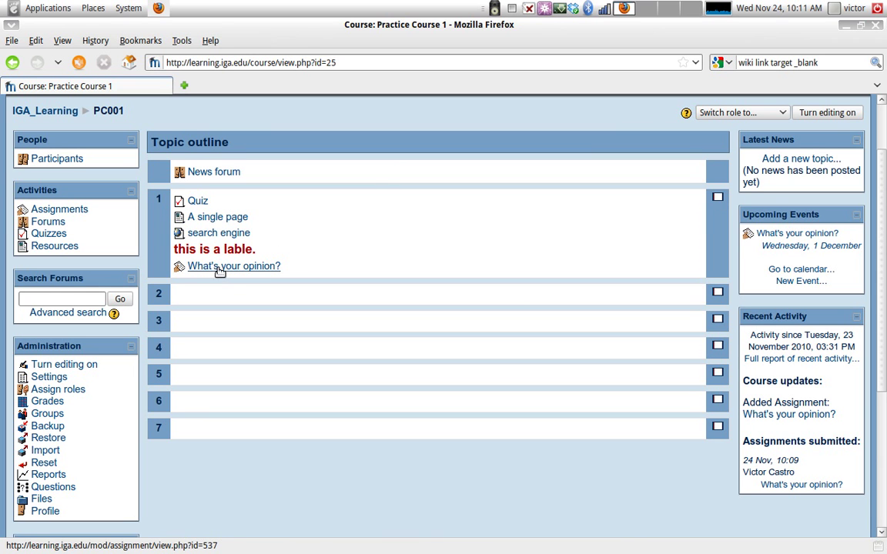
scroll(185, 281, down, 2)
scroll(215, 285, down, 1)
scroll(254, 286, up, 3)
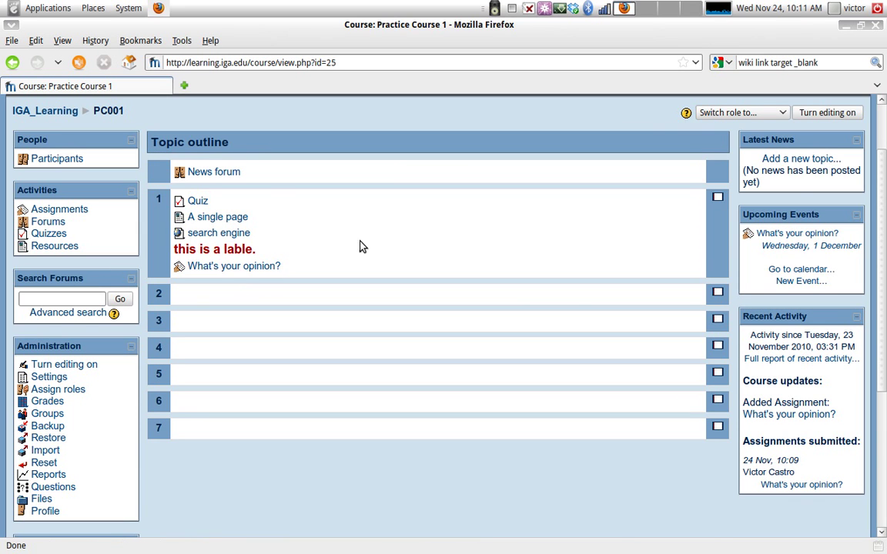
- Turn on course editing and add a new Quiz activity to topic 1
click(841, 115)
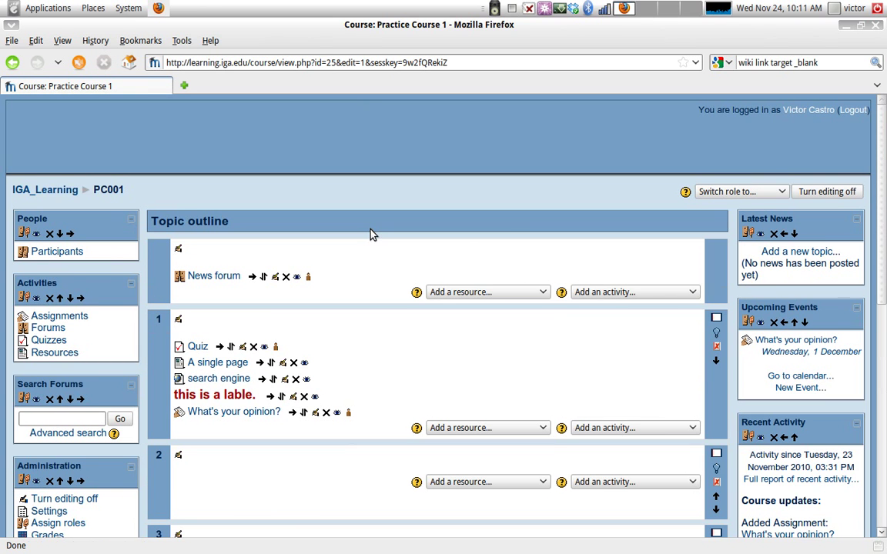
click(667, 429)
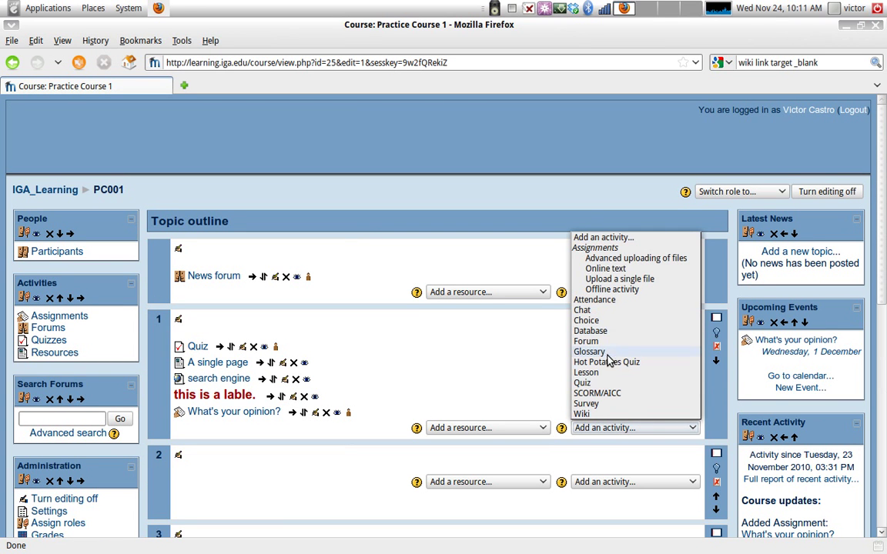
click(608, 383)
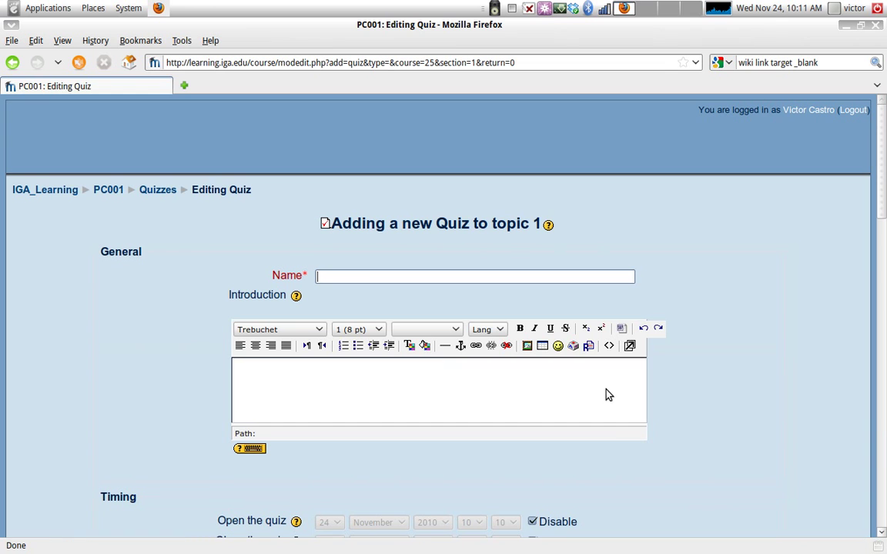
- Name the new quiz "Quiz 1" and enter "answer every question." as its introduction
click(369, 276)
text(Quiz 1)
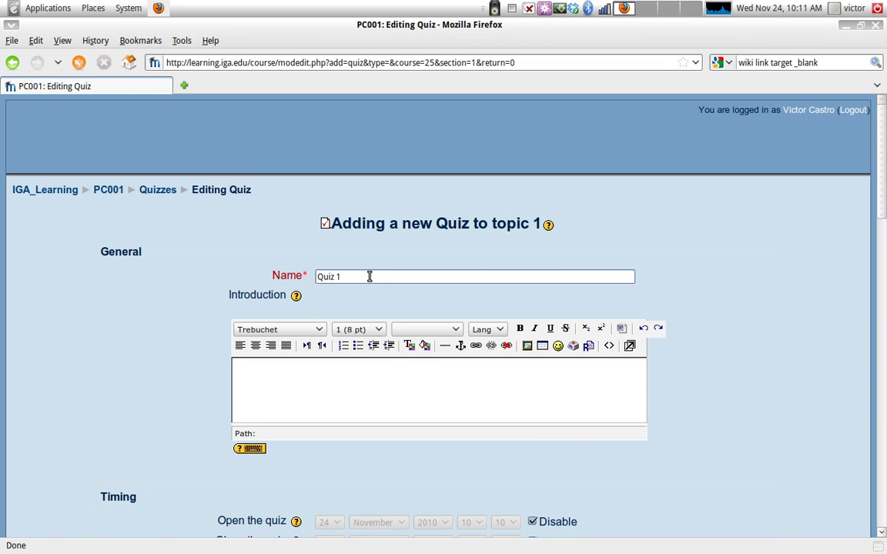
key(Tab)
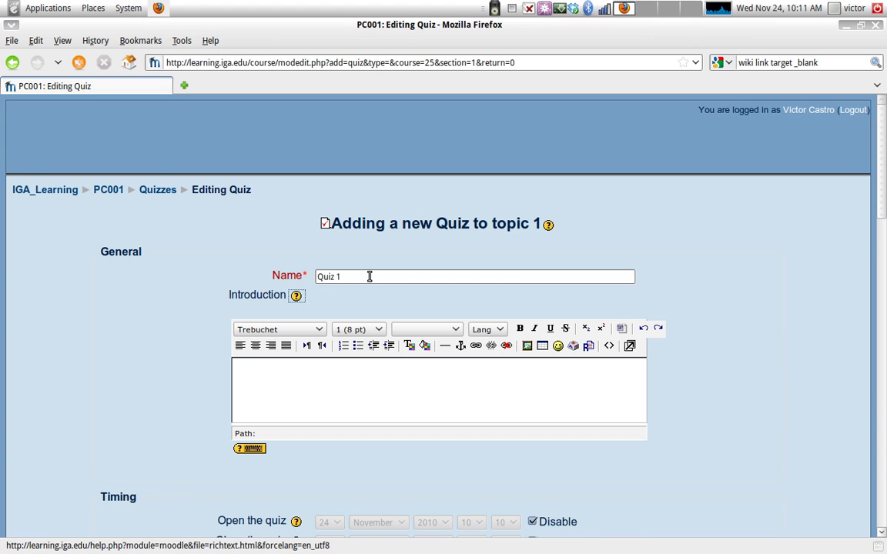
click(342, 383)
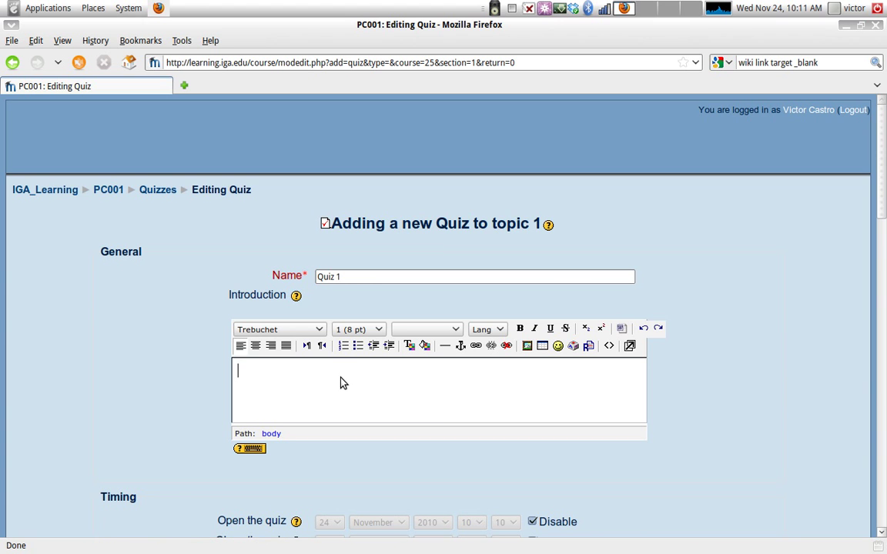
text(answer every quws)
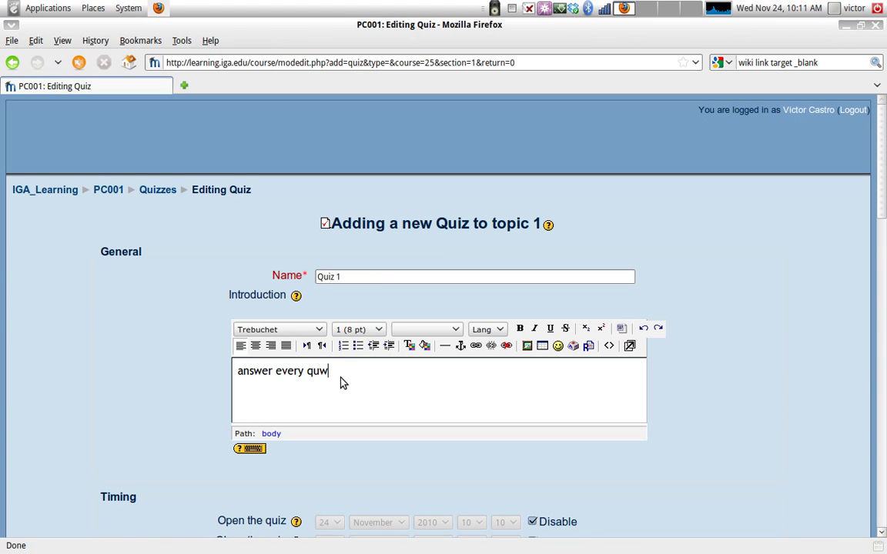
key(BackSpace)
key(BackSpace)
key(BackSpace)
text(tion.)
- Examine the quiz's timing settings, the delay choices between first and second attempt, and the questions-per-page choices, keeping Unlimited
scroll(333, 388, down, 7)
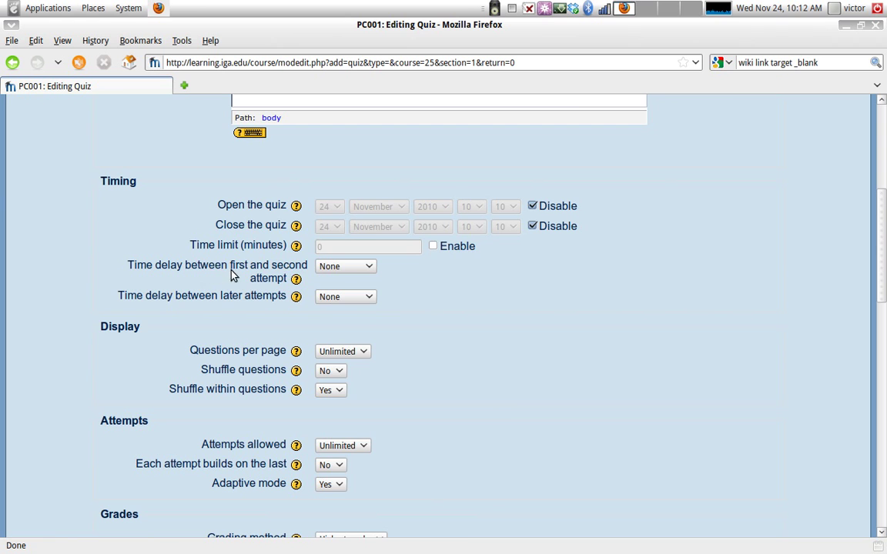
scroll(217, 284, down, 2)
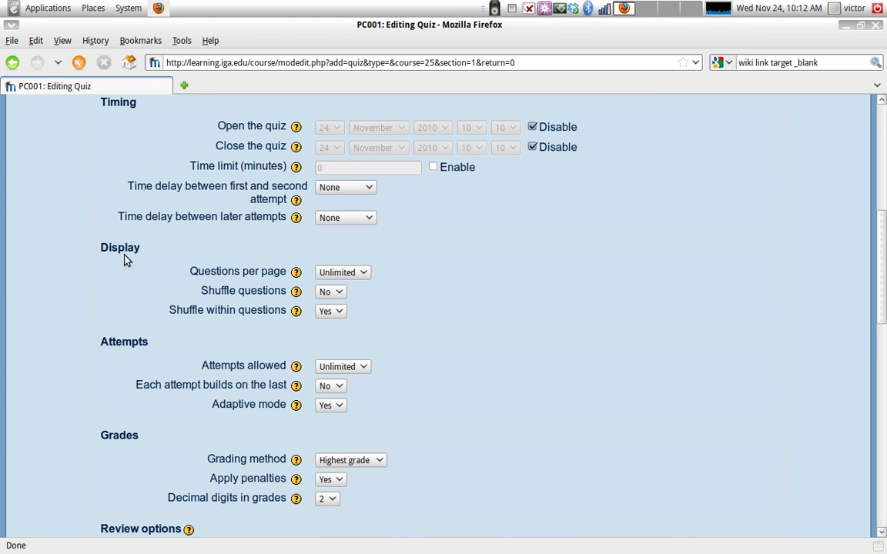
click(356, 192)
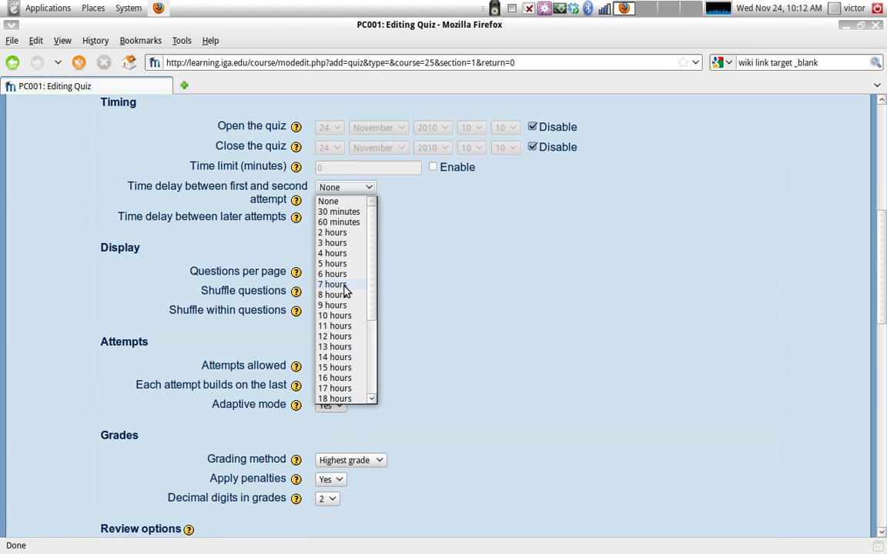
click(469, 297)
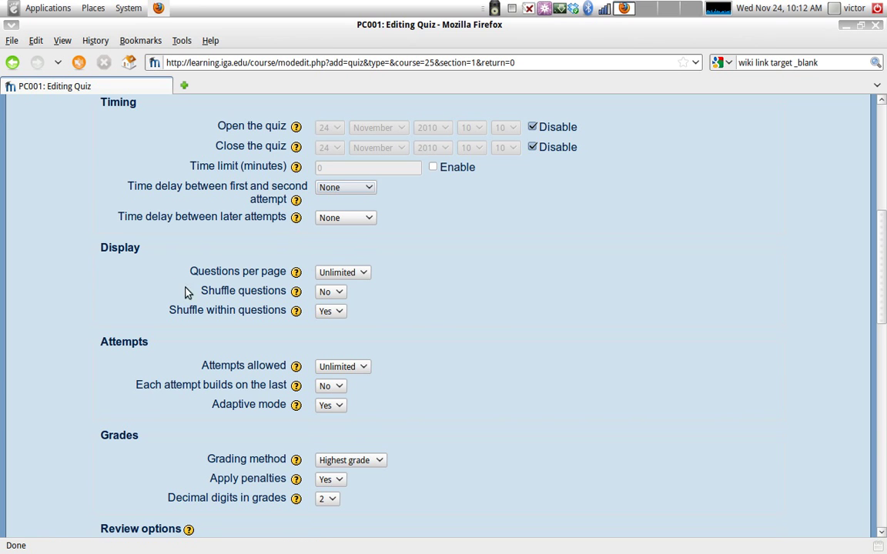
click(353, 280)
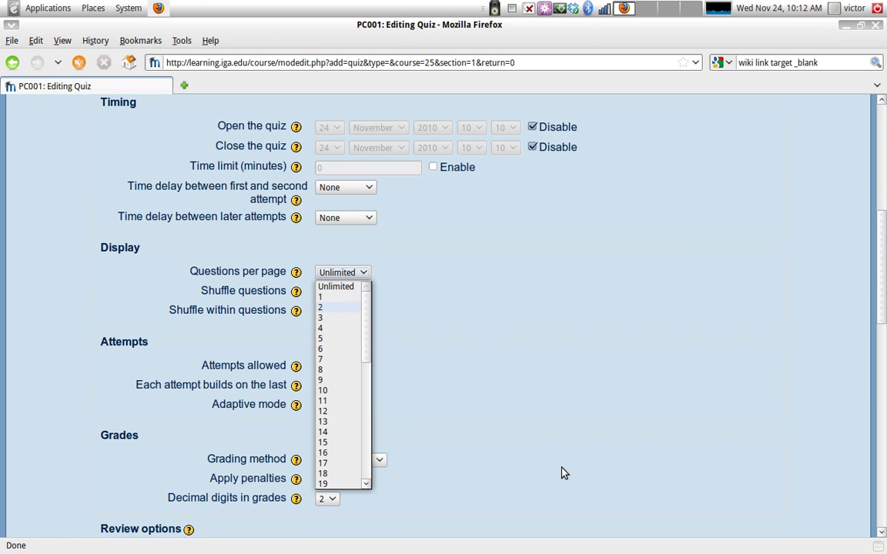
click(333, 287)
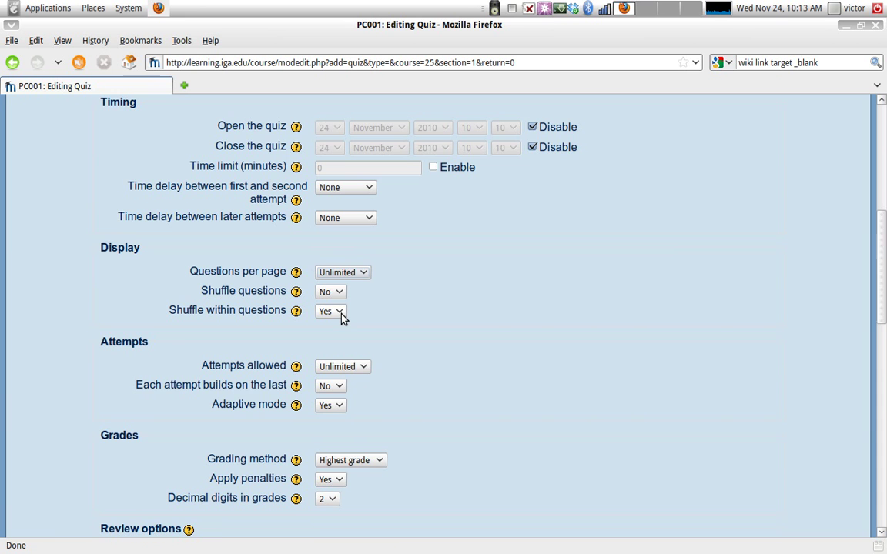
- Set the number of attempts allowed for the quiz to 4
scroll(344, 322, down, 2)
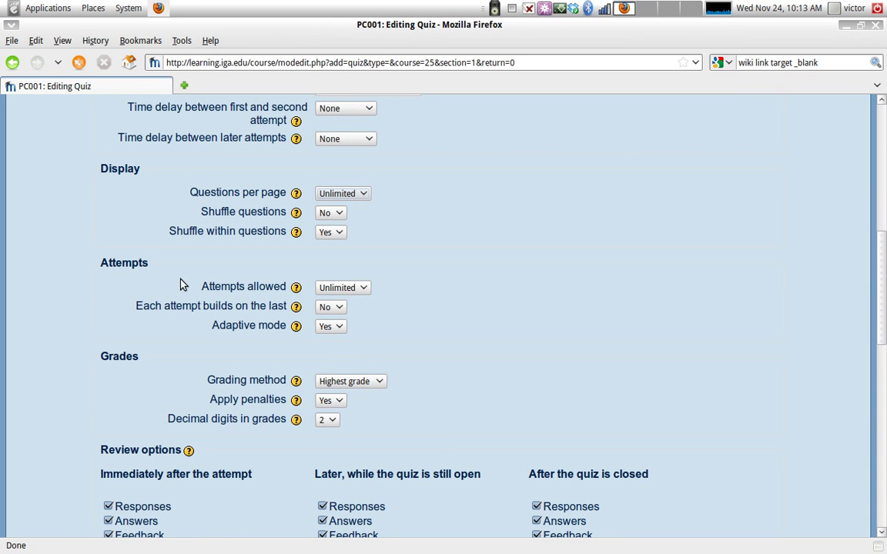
click(344, 289)
click(330, 312)
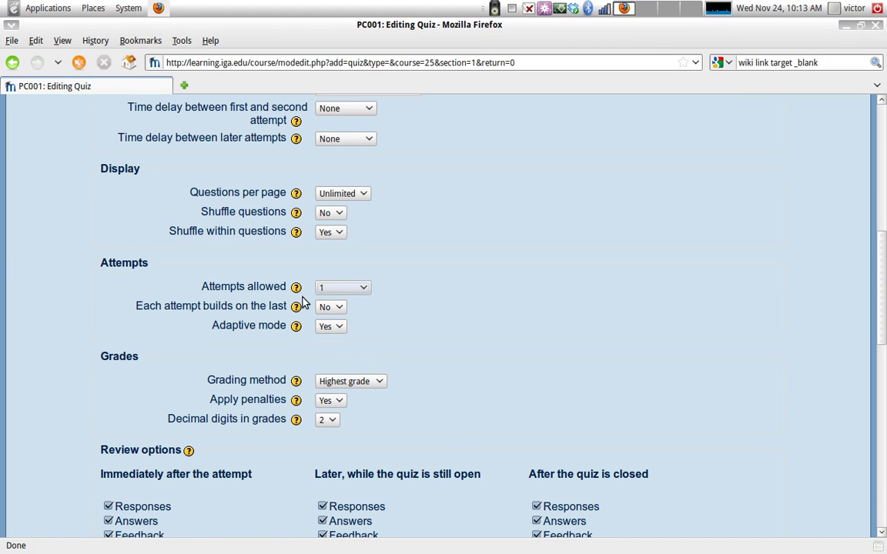
click(337, 289)
click(340, 333)
click(356, 291)
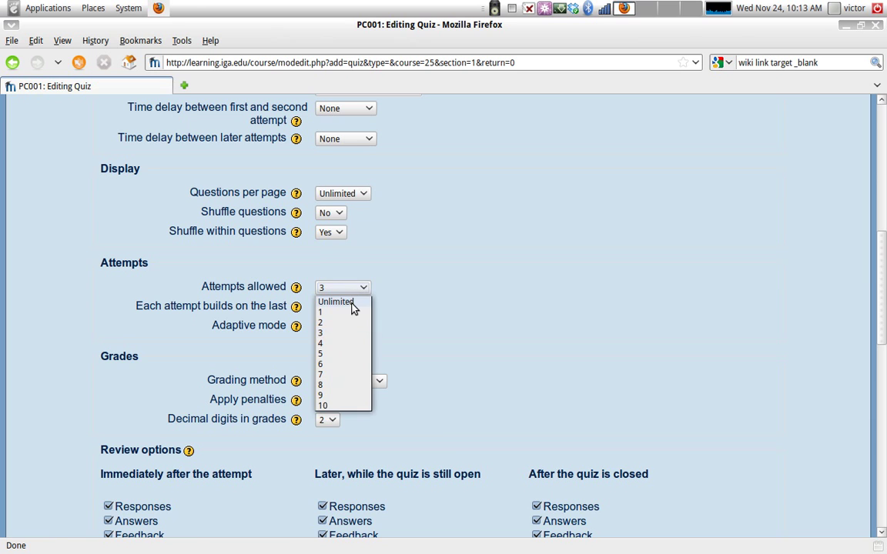
click(341, 343)
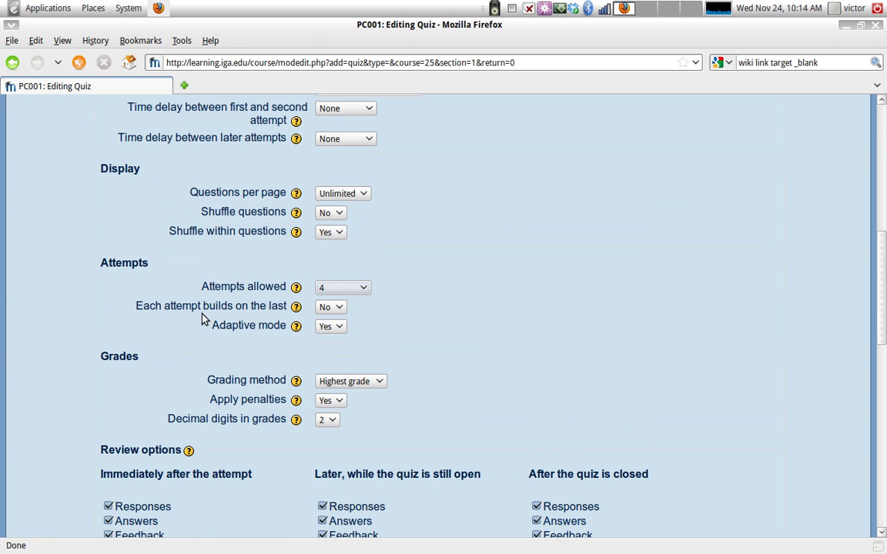
- Examine the quiz's grading methods, keeping Highest grade, and look over its review options
scroll(204, 321, down, 2)
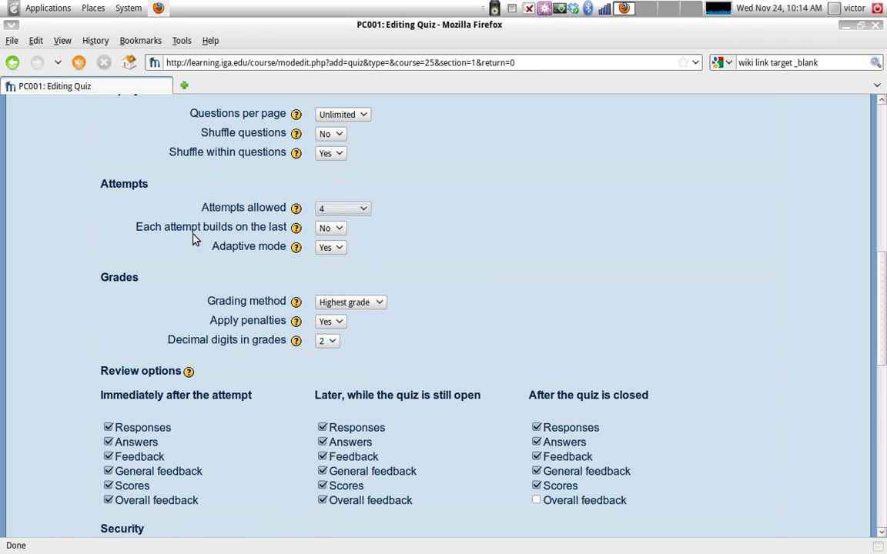
click(340, 302)
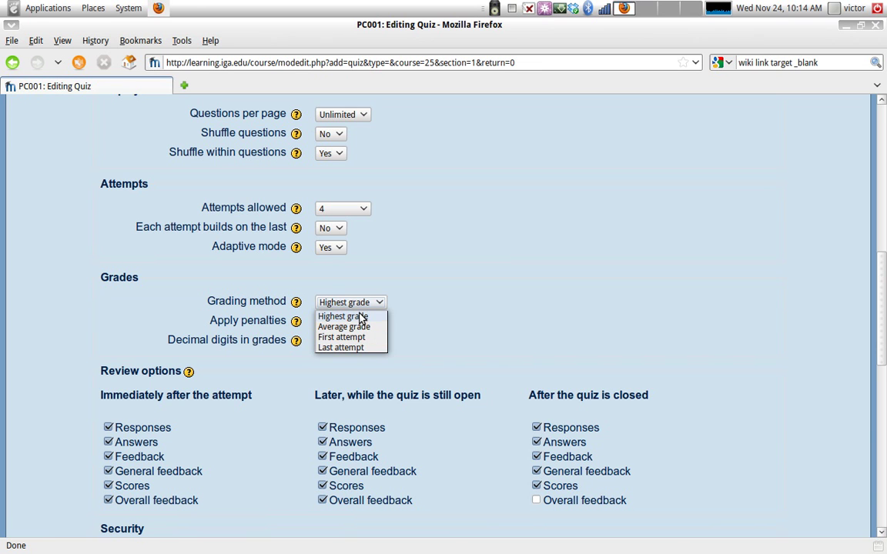
click(359, 316)
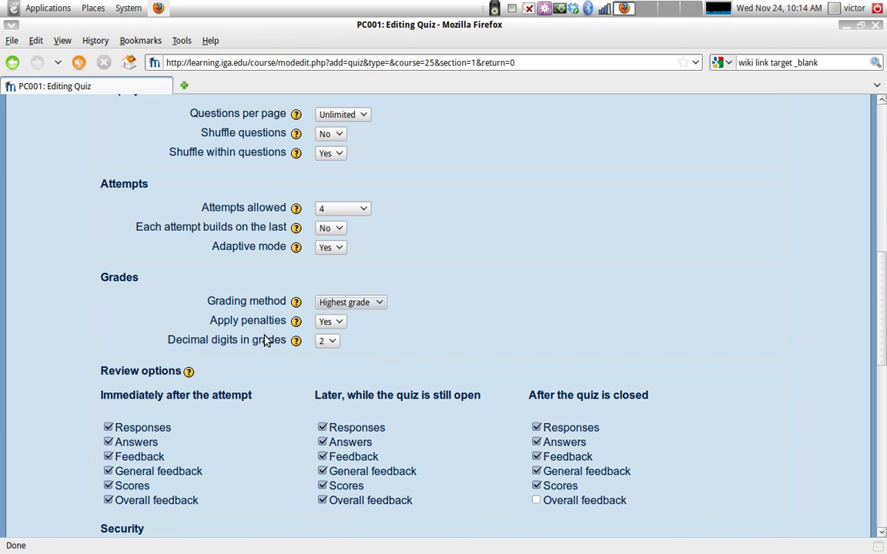
scroll(312, 332, down, 2)
scroll(312, 332, down, 1)
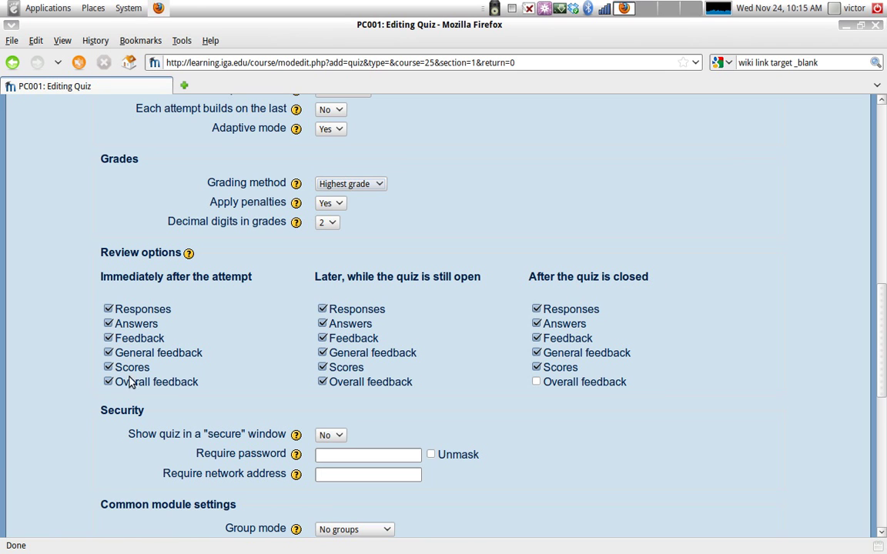
- Exclude Answers from the review options both immediately after the attempt and later while the quiz is still open
click(108, 309)
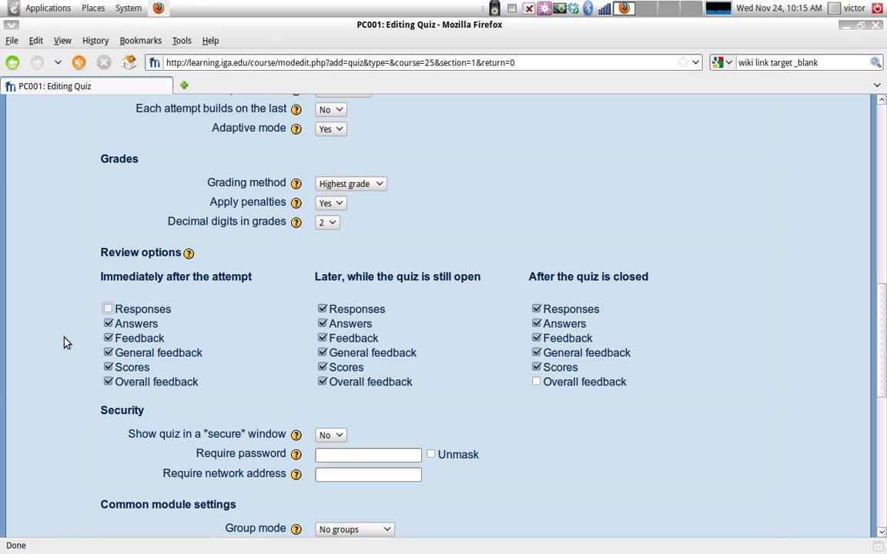
click(108, 308)
click(108, 324)
click(107, 382)
click(108, 367)
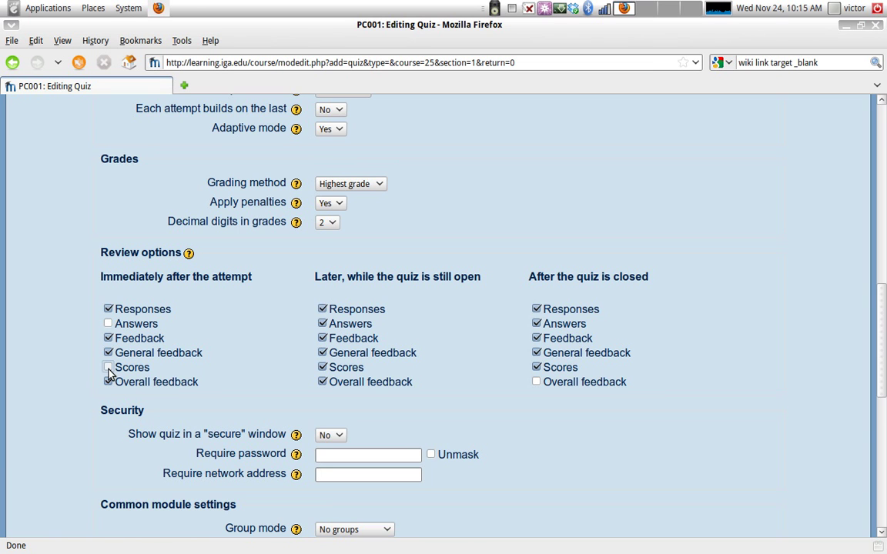
click(107, 368)
click(322, 324)
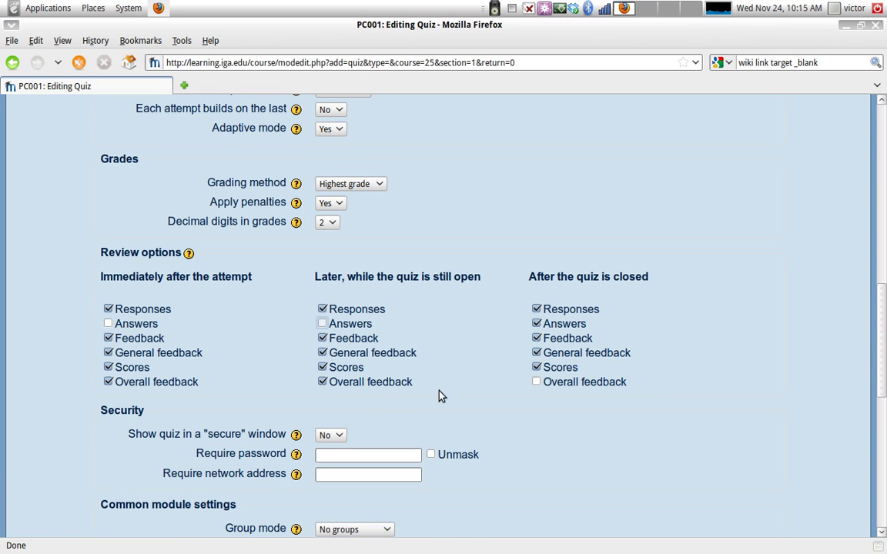
- Enter overall feedback "Perfect" for the 100% boundary and "good job" below an 80% grade boundary, and save and display the quiz
scroll(381, 421, down, 2)
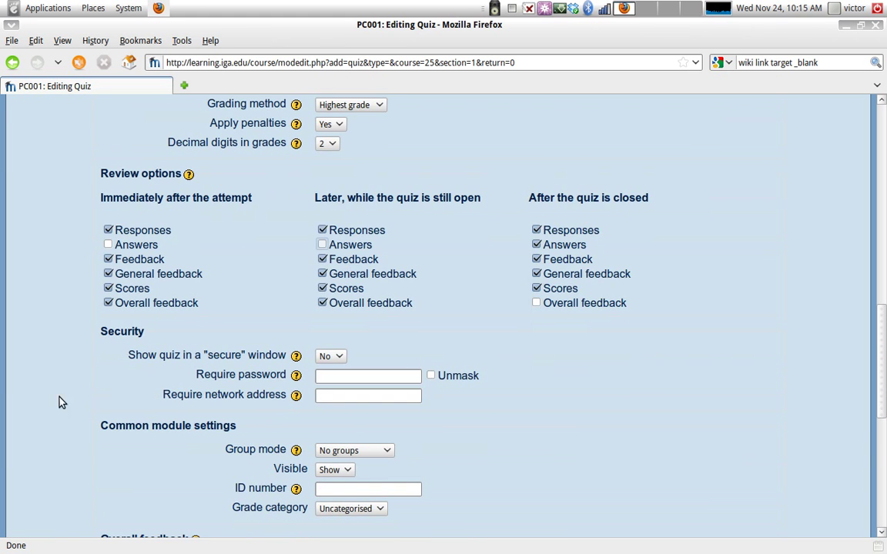
scroll(44, 378, down, 4)
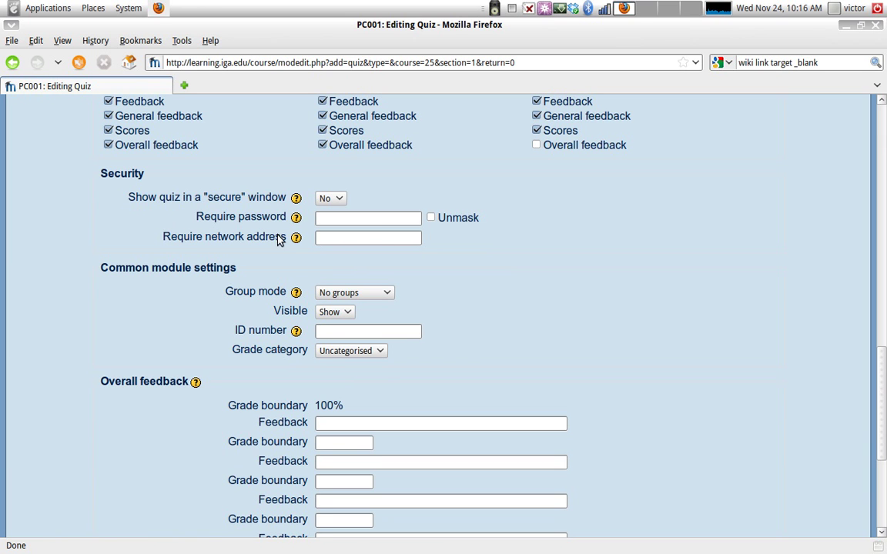
scroll(216, 269, down, 2)
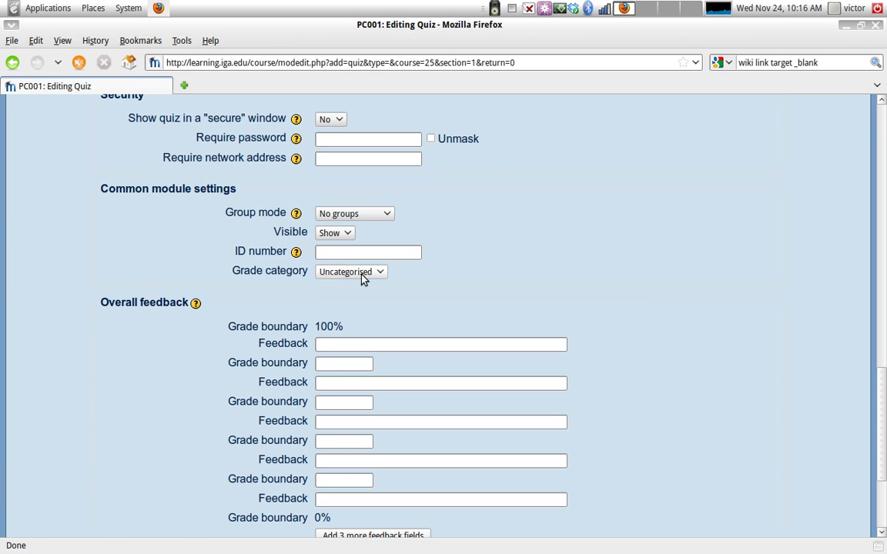
scroll(314, 285, down, 3)
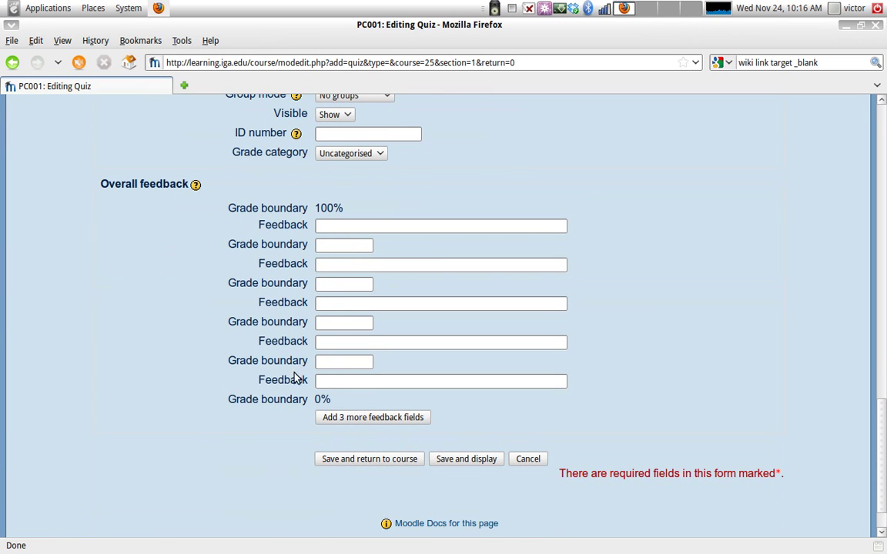
click(330, 227)
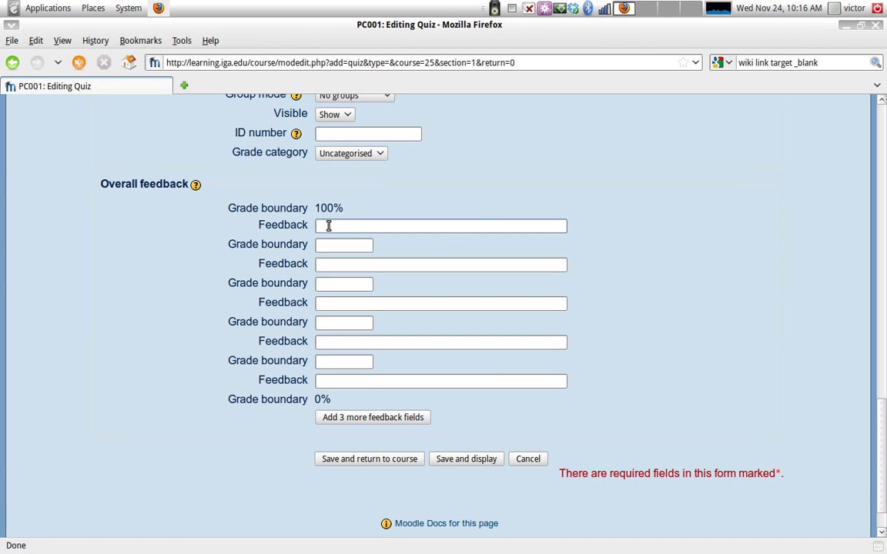
text(Perfect)
click(335, 250)
text(80%)
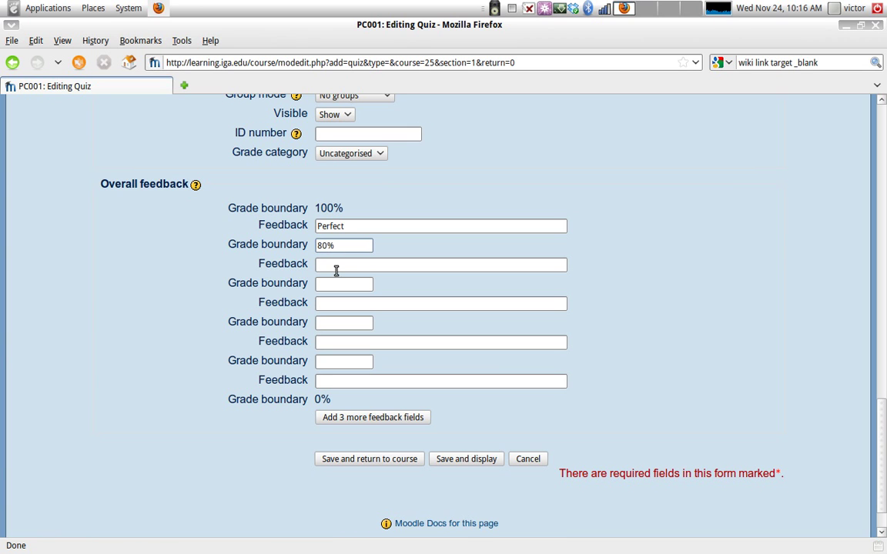
click(335, 271)
text(good job)
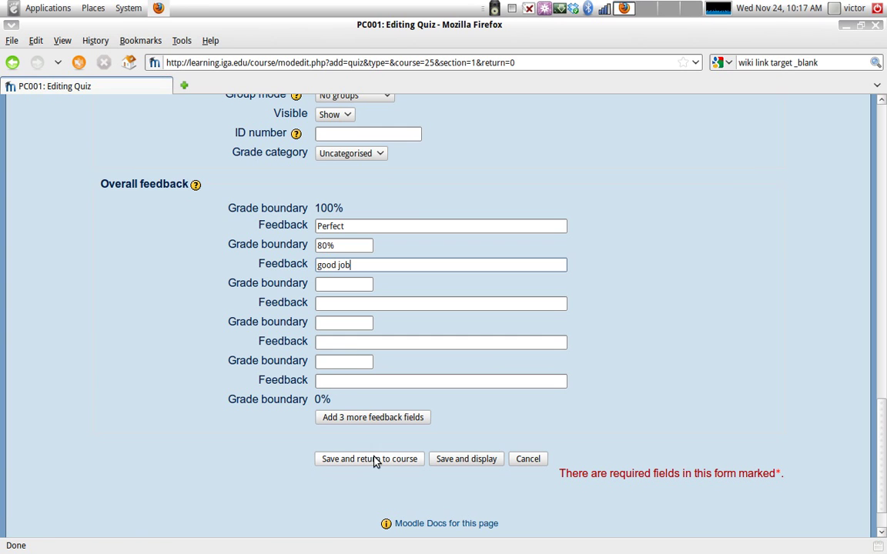
click(461, 462)
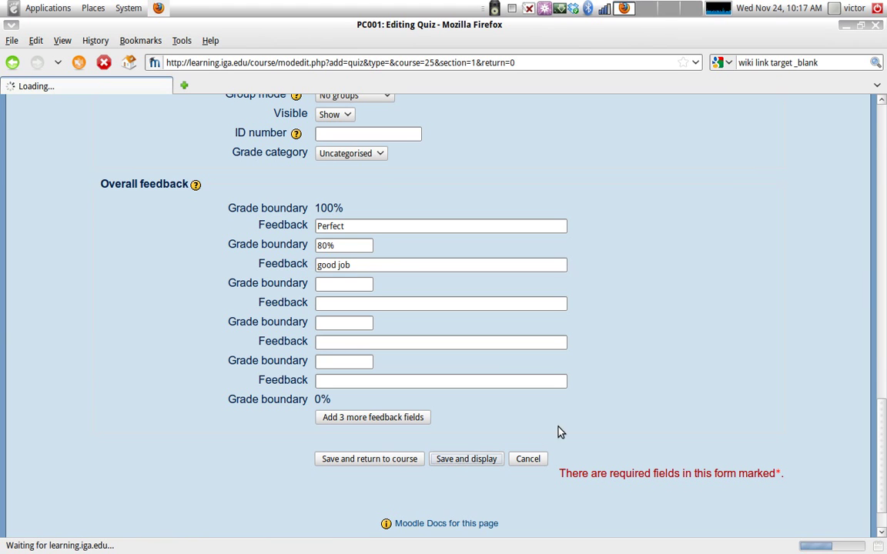